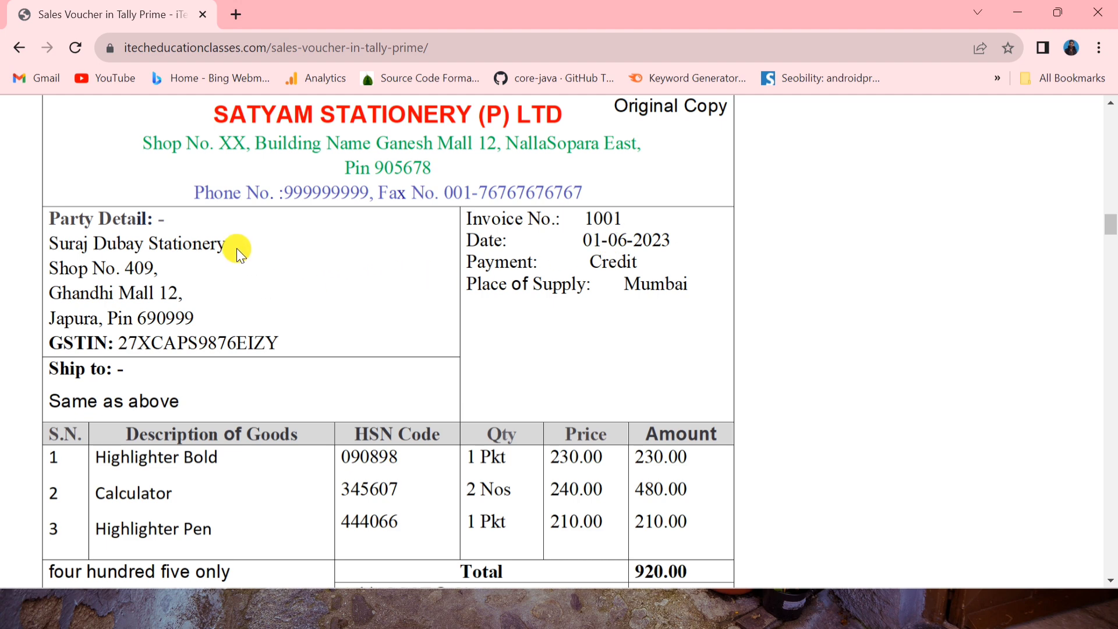
# Switch from the invoice web page to TallyPrime and start creating a new ledger master.
pyautogui.hotkey('alt', 'Tab')
pyautogui.hotkey('alt', 'Tab')
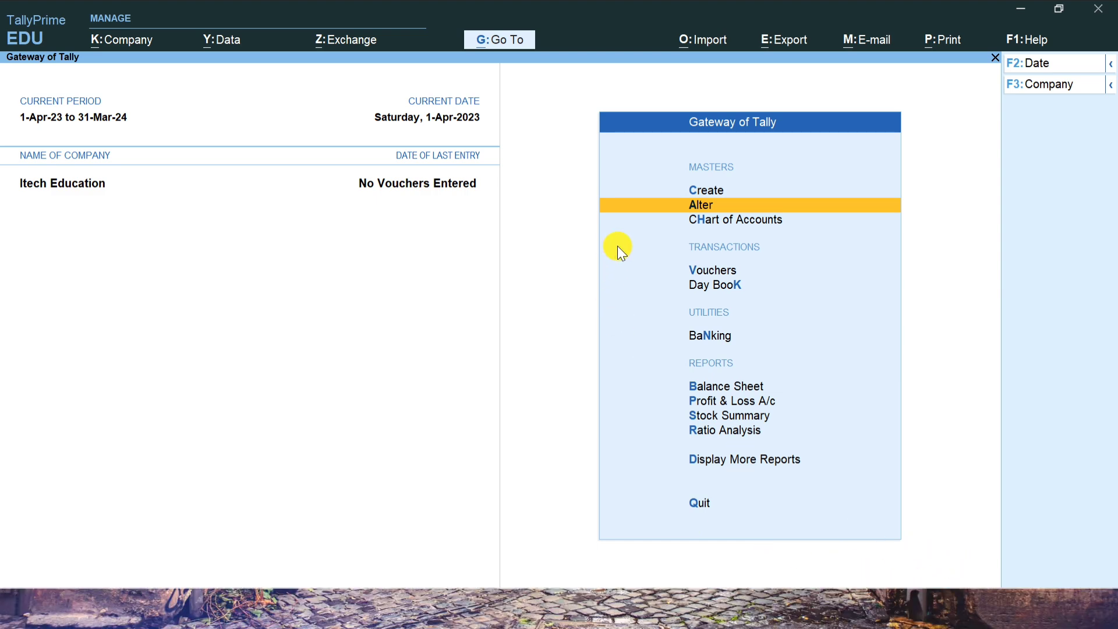
pyautogui.click(703, 192)
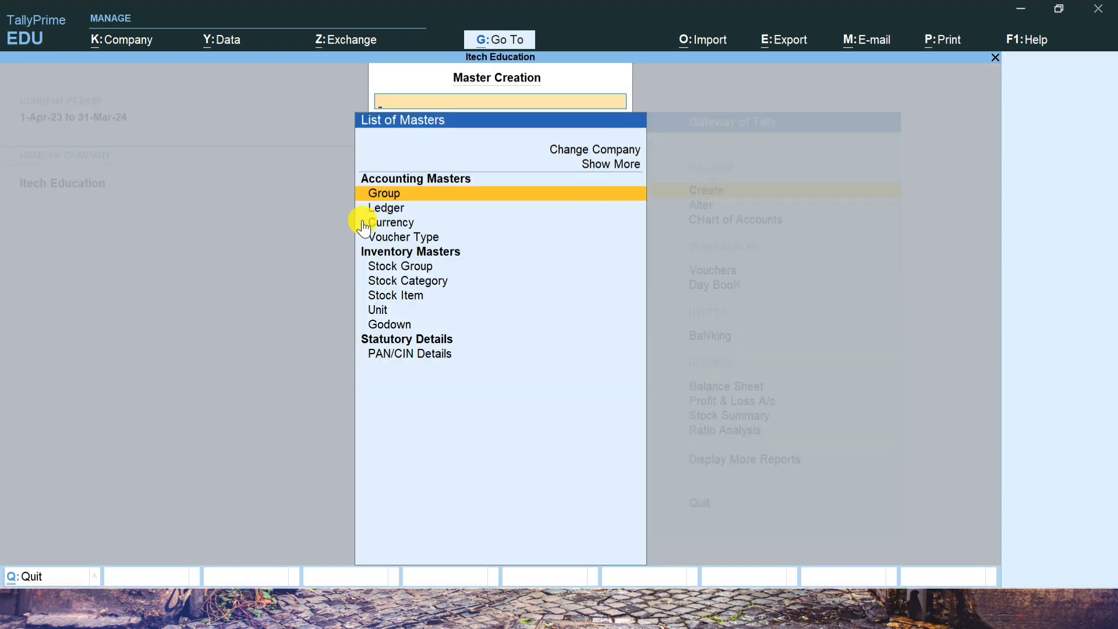
pyautogui.click(412, 214)
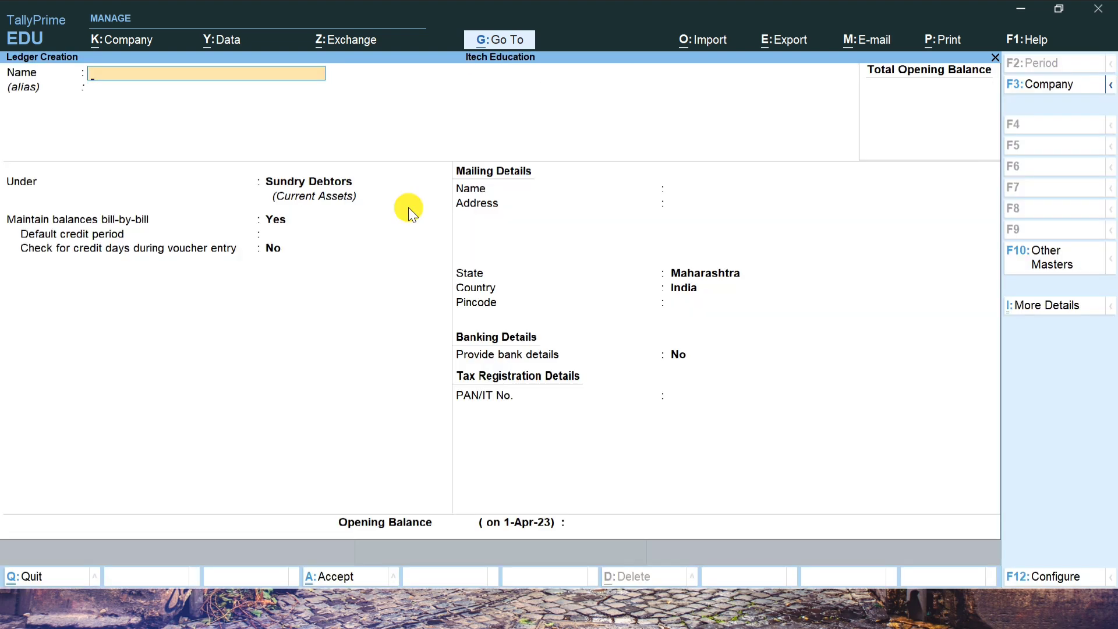
# Name the ledger after the party shown in the invoice's party details, spelling the last word "Stetionery", and leave the alias blank.
pyautogui.hotkey('alt', 'Tab')
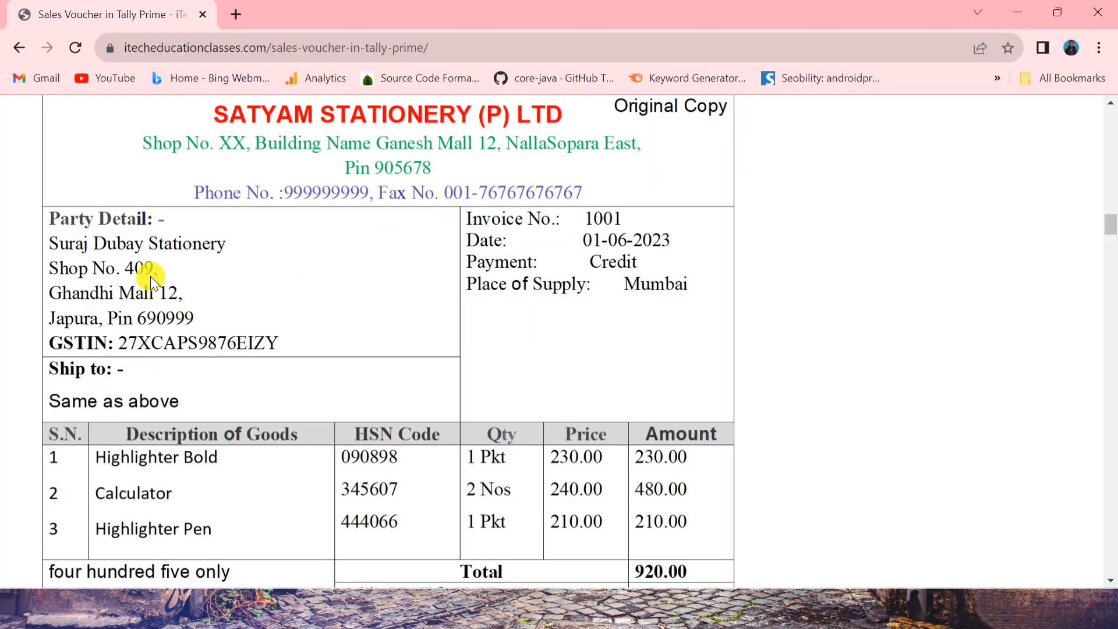
pyautogui.hotkey('alt', 'Tab')
pyautogui.write('S')
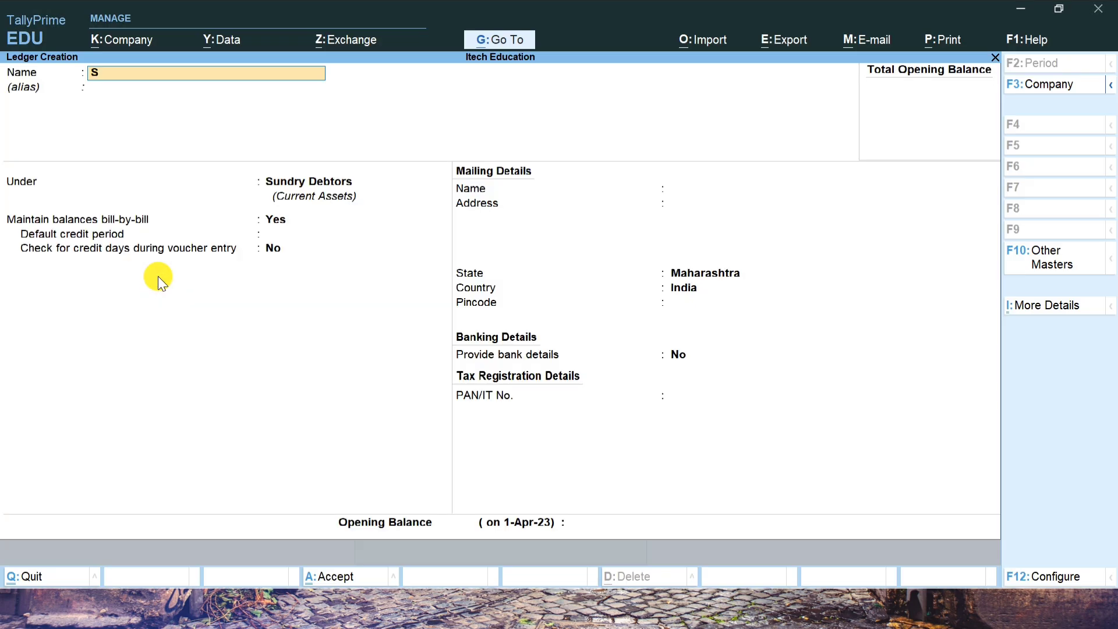
pyautogui.write('uraj dubay Stetioney')
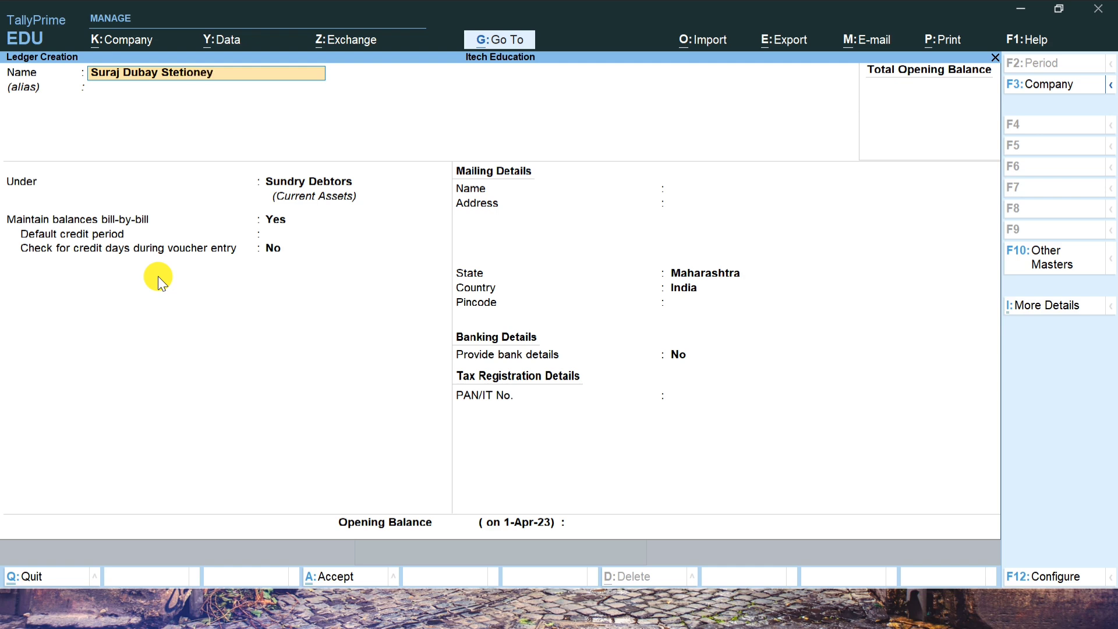
pyautogui.press('Return')
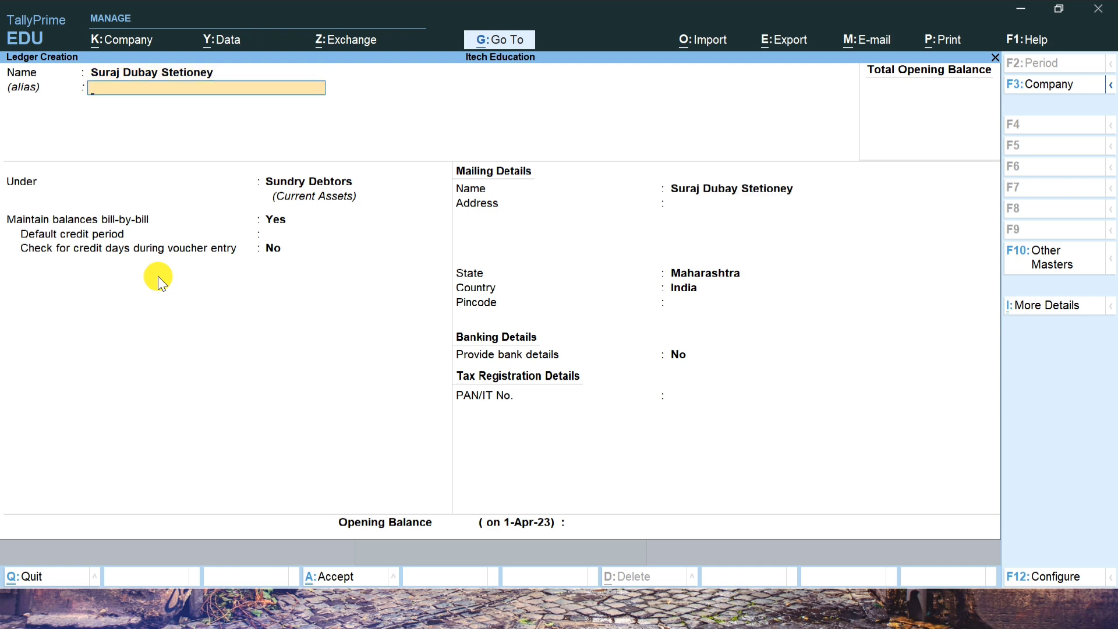
pyautogui.press('BackSpace')
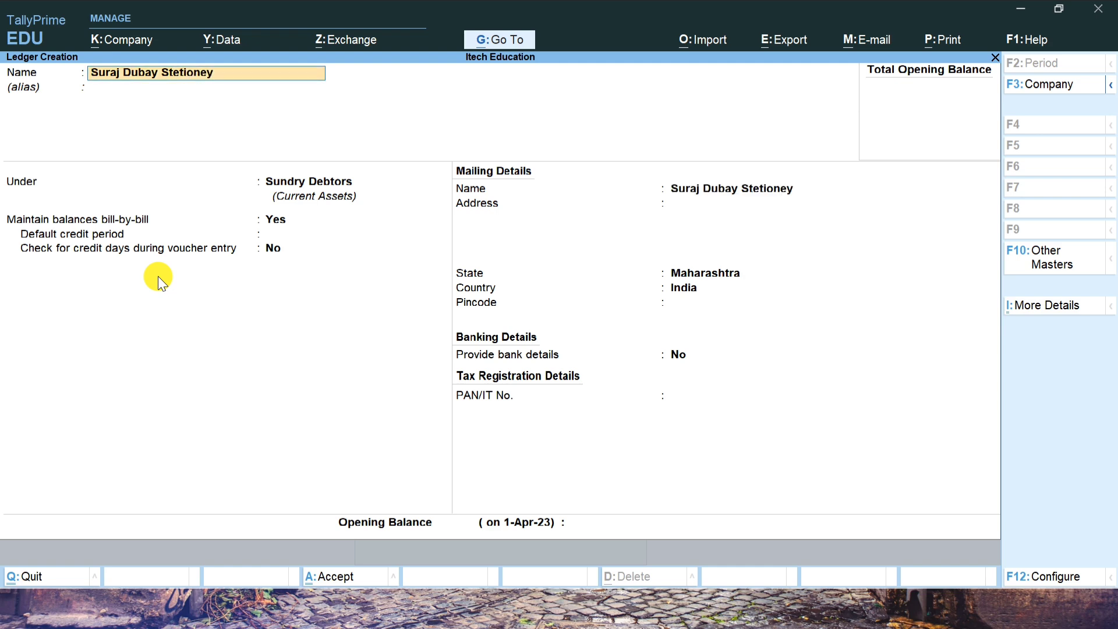
pyautogui.press('BackSpace')
pyautogui.press('BackSpace')
pyautogui.write('ery')
pyautogui.press('Return')
pyautogui.press('Return')
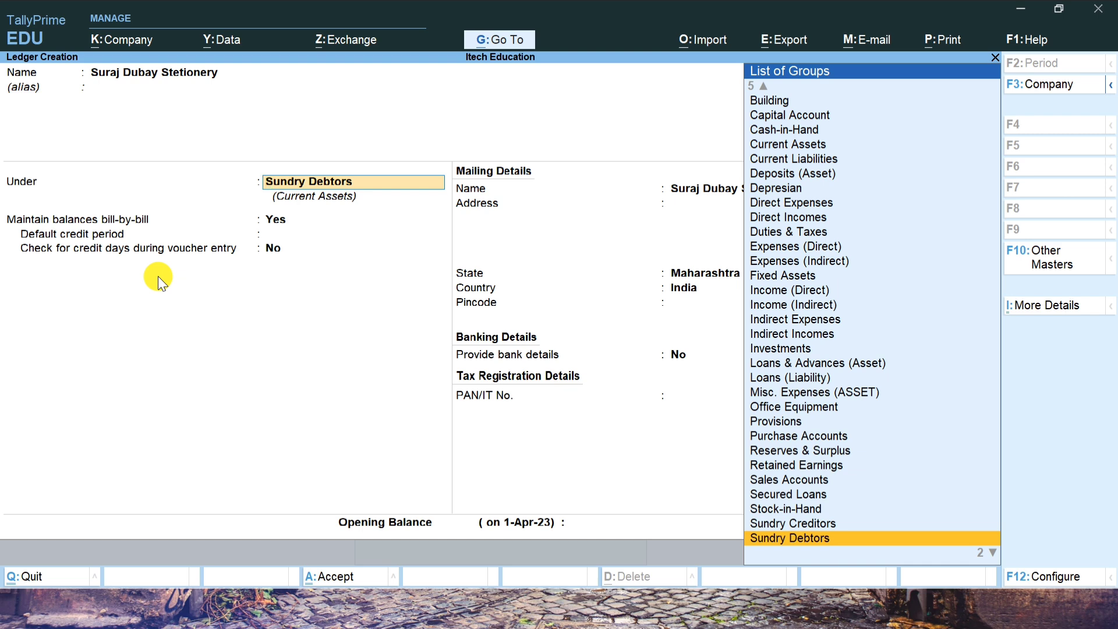
# Keep the party ledger under Sundry Debtors with the default bill-by-bill, mailing and banking details, and save it.
pyautogui.press('Return')
pyautogui.press('Return')
pyautogui.press('Return')
pyautogui.press('Return')
pyautogui.press('Return')
pyautogui.press('Return')
pyautogui.press('Return')
pyautogui.press('Return')
pyautogui.press('Return')
pyautogui.press('Return')
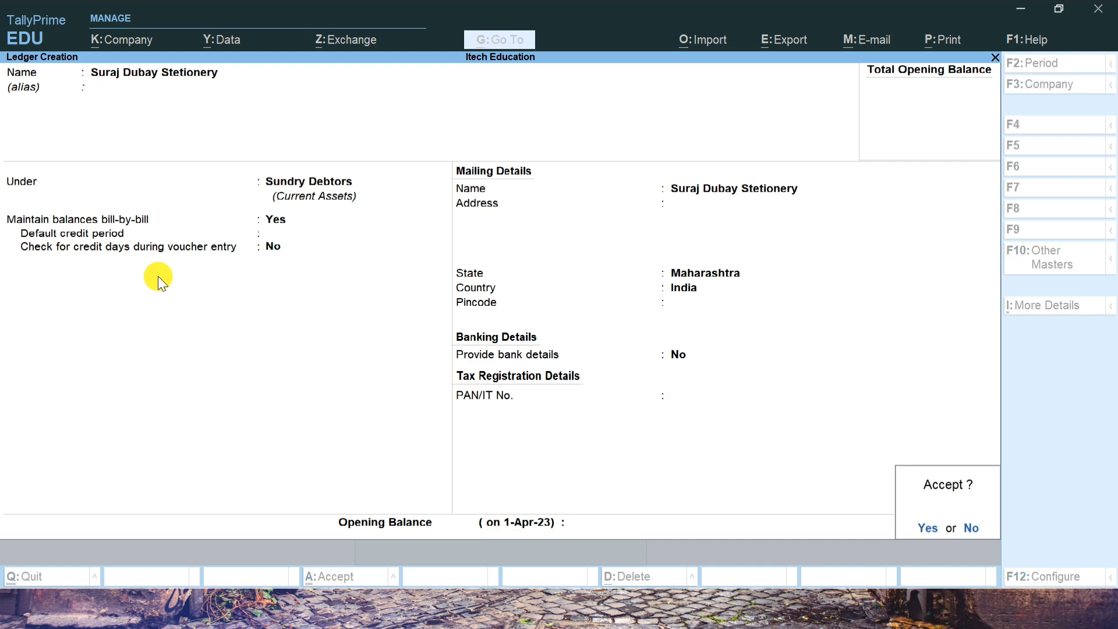
pyautogui.press('Return')
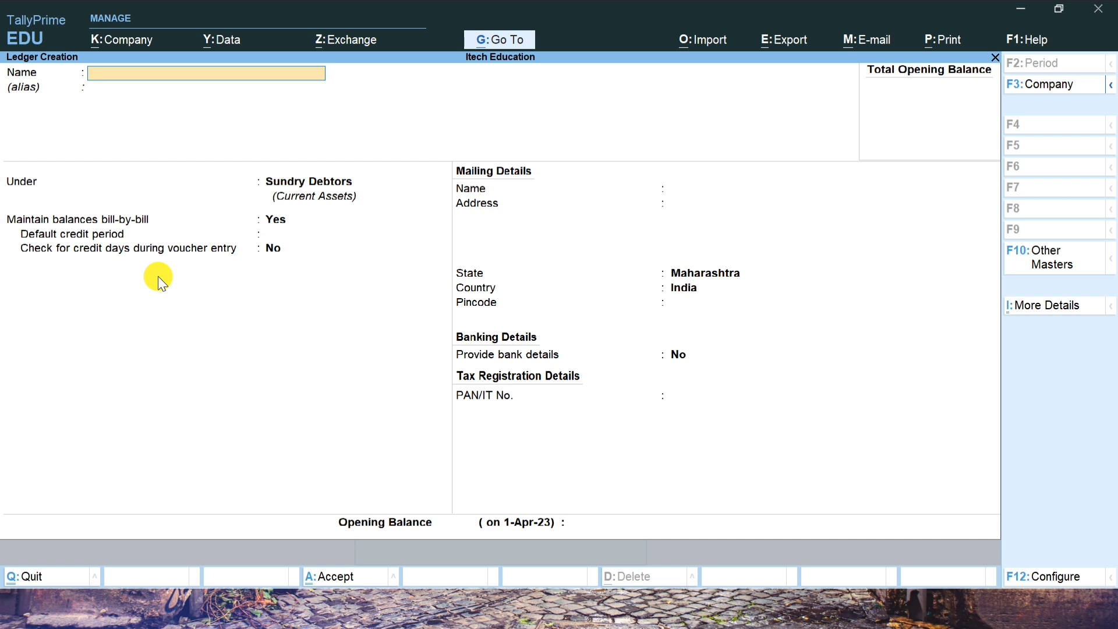
# Create a ledger named Sales A/c under Sales Accounts with ledger type Not Applicable, and return to the Gateway of Tally.
pyautogui.write('Sales a/c')
pyautogui.press('Return')
pyautogui.press('Return')
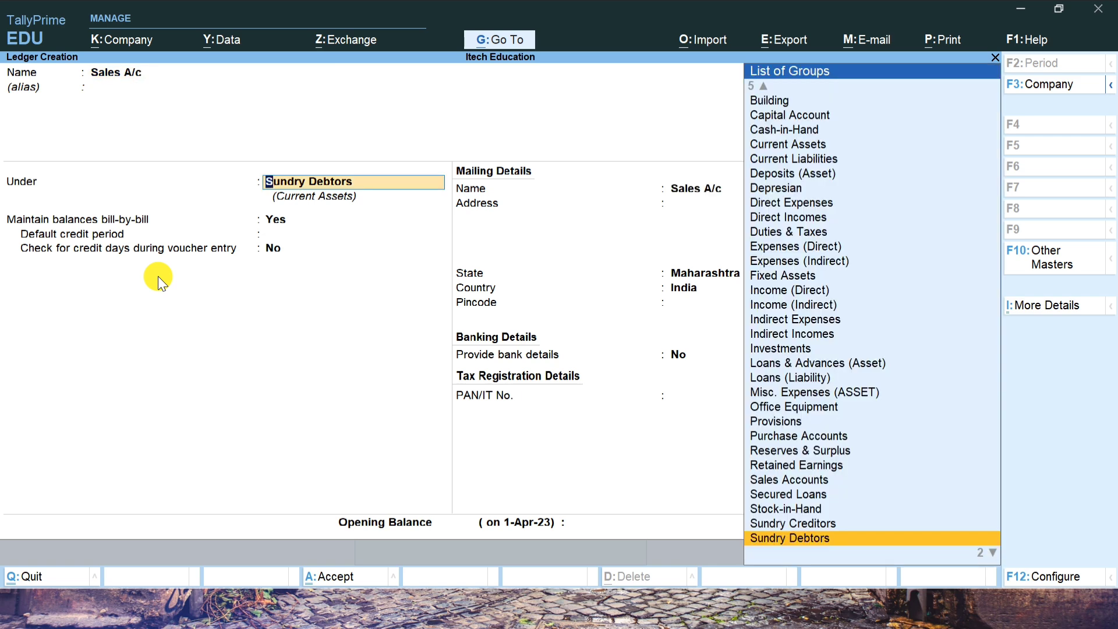
pyautogui.write('sal')
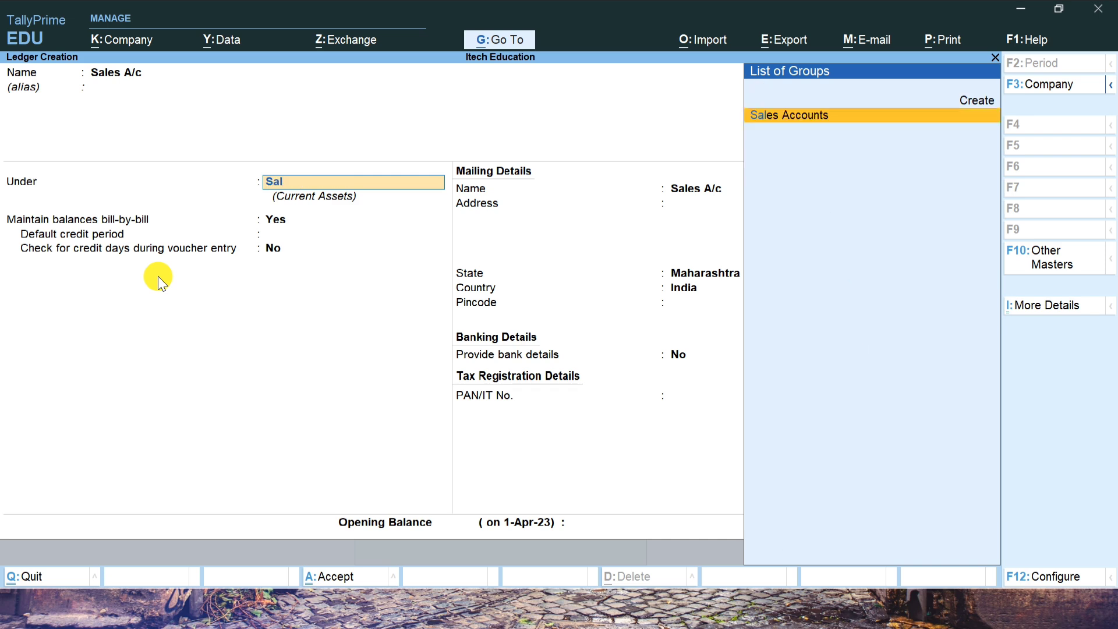
pyautogui.press('Return')
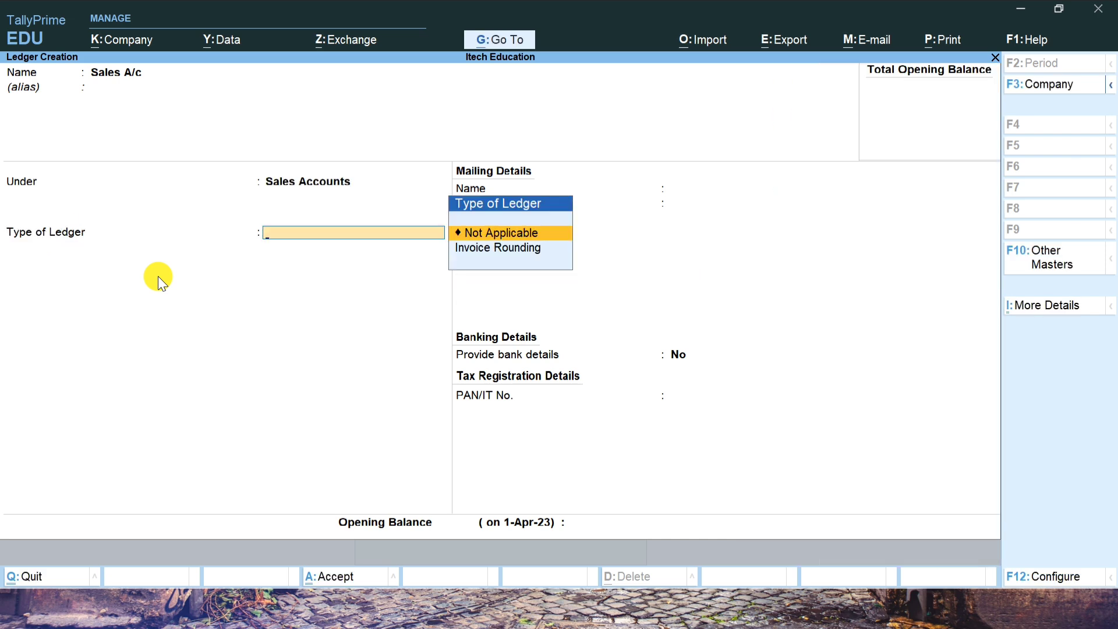
pyautogui.press('Return')
pyautogui.press('Return')
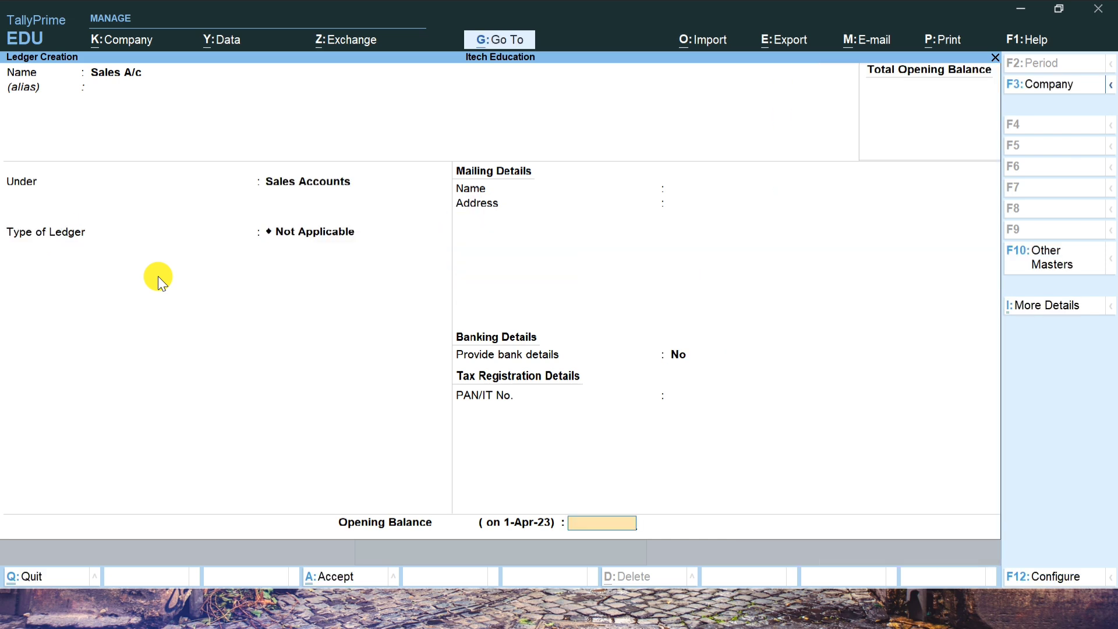
pyautogui.press('Return')
pyautogui.press('Return')
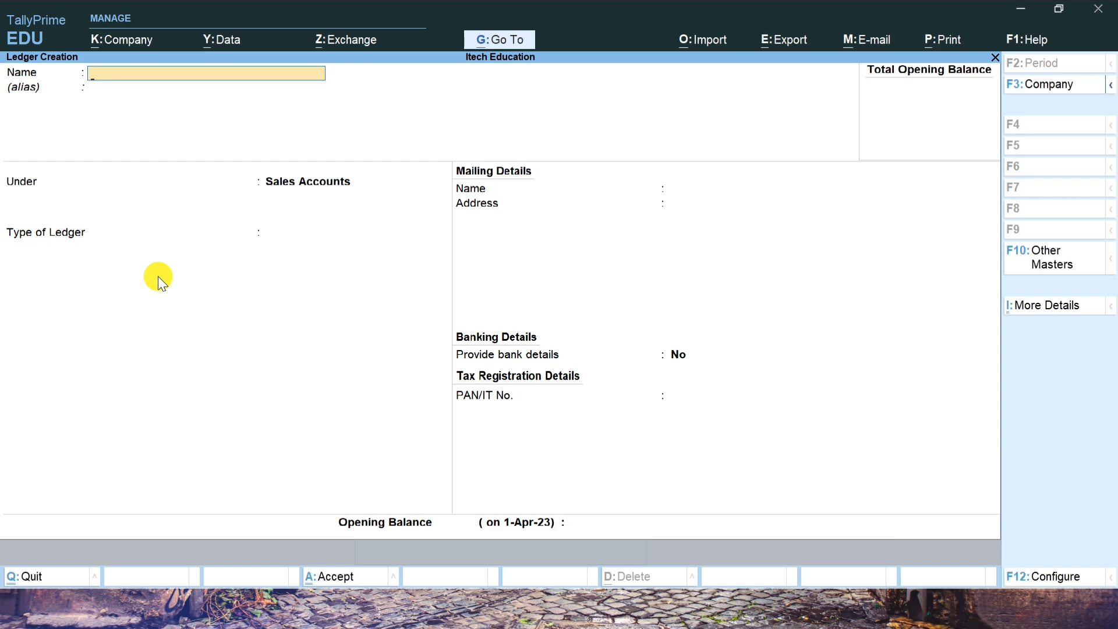
pyautogui.press('Escape')
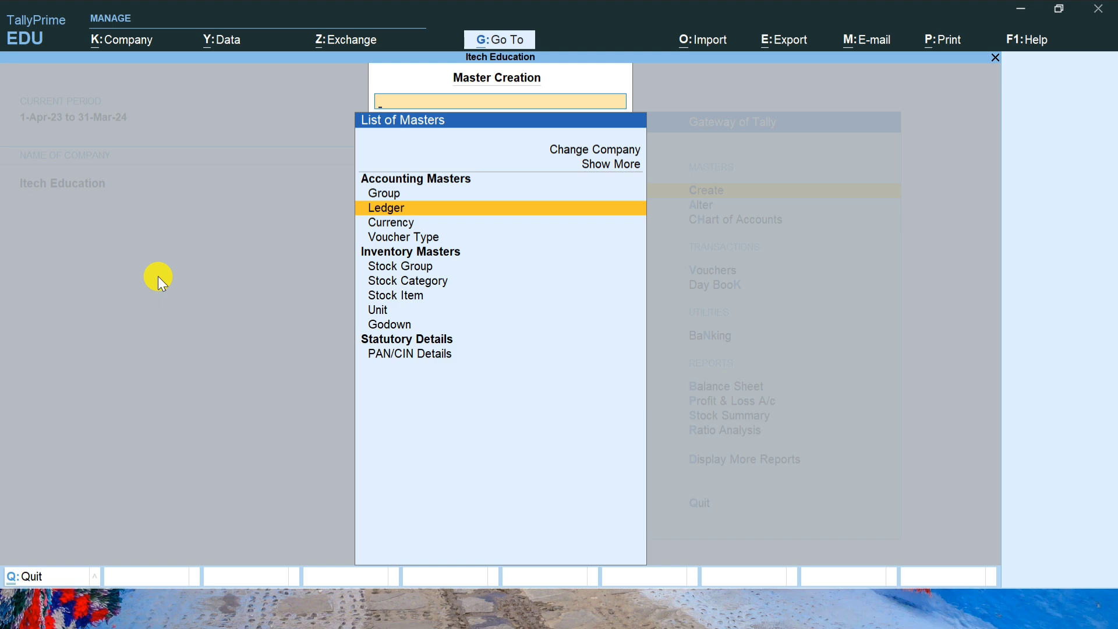
pyautogui.press('Escape')
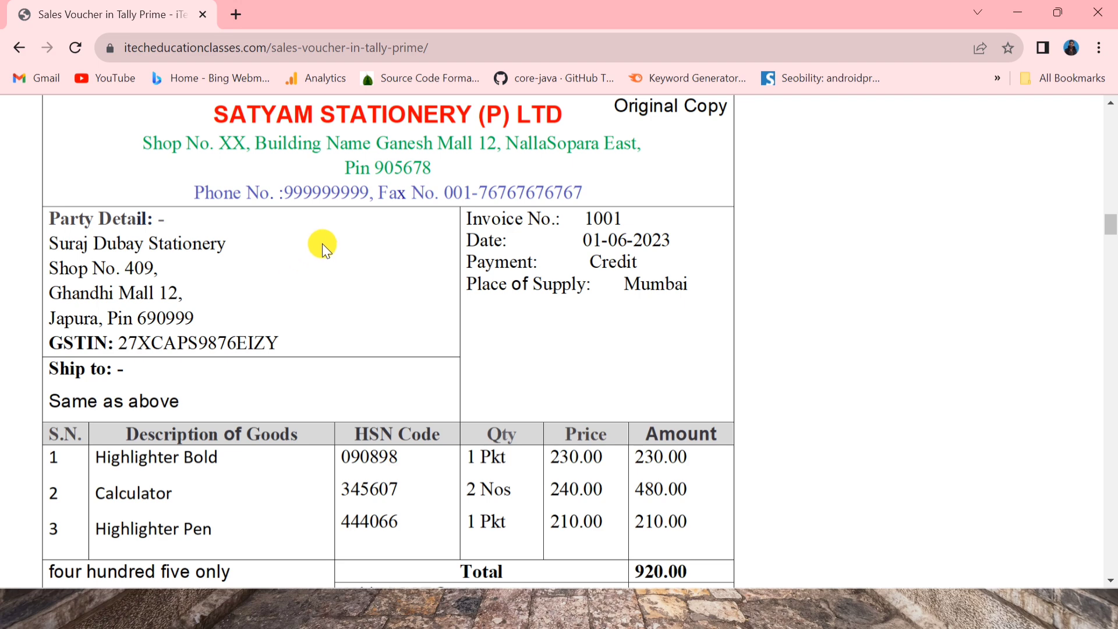
# Check the goods on the invoice and start a TallyPrime stock item named Highlighter Bold under Primary, category Not Applicable.
pyautogui.scroll(-3, 322, 244)
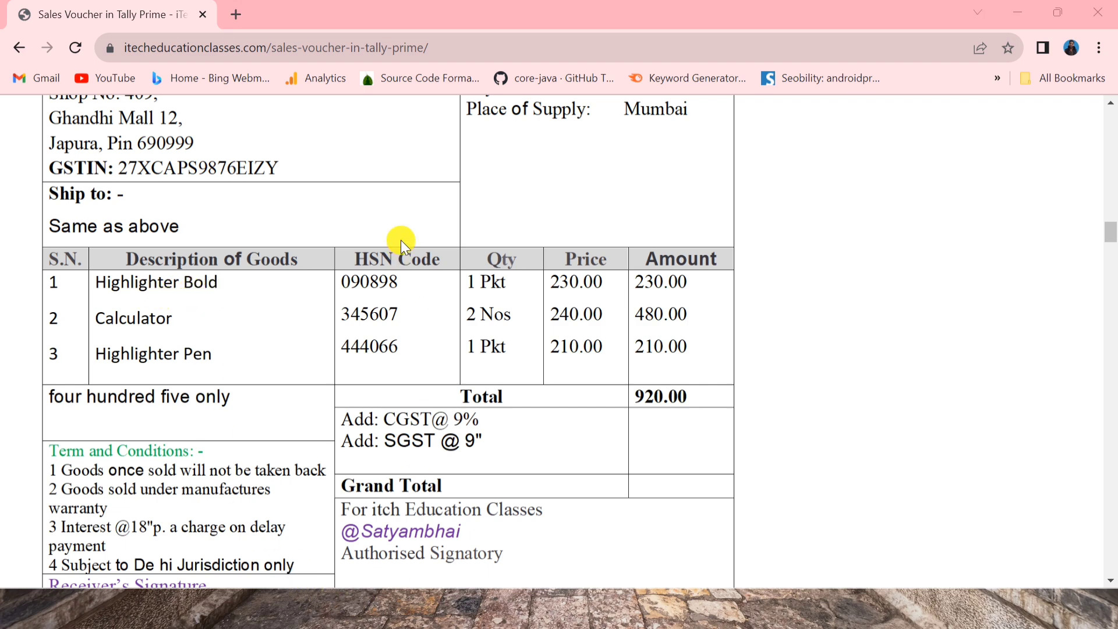
pyautogui.hotkey('alt', 'Tab')
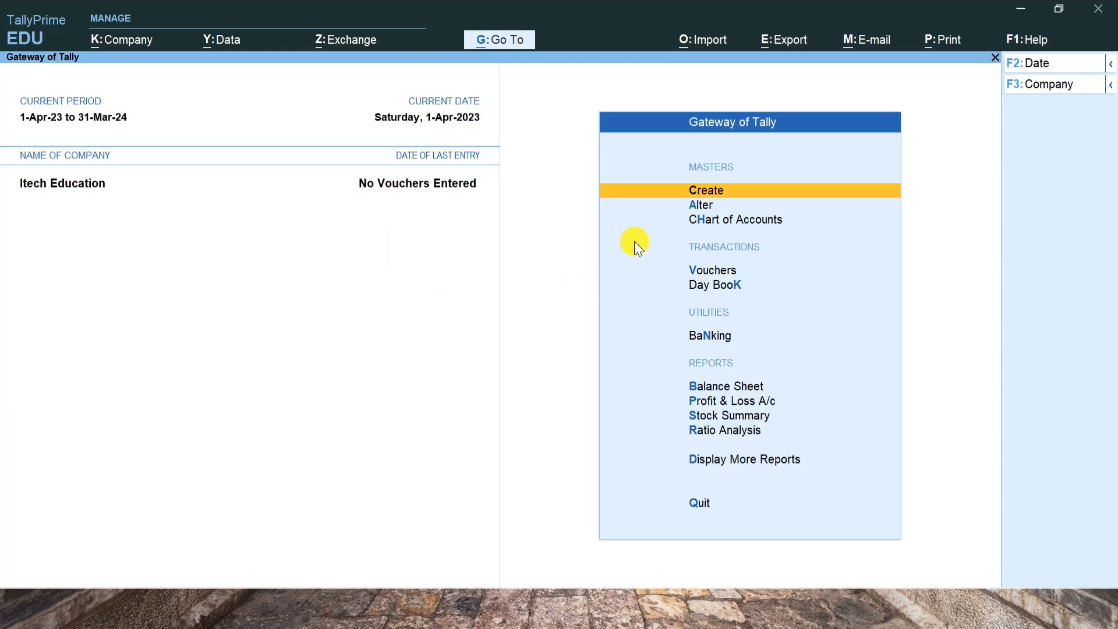
pyautogui.click(694, 191)
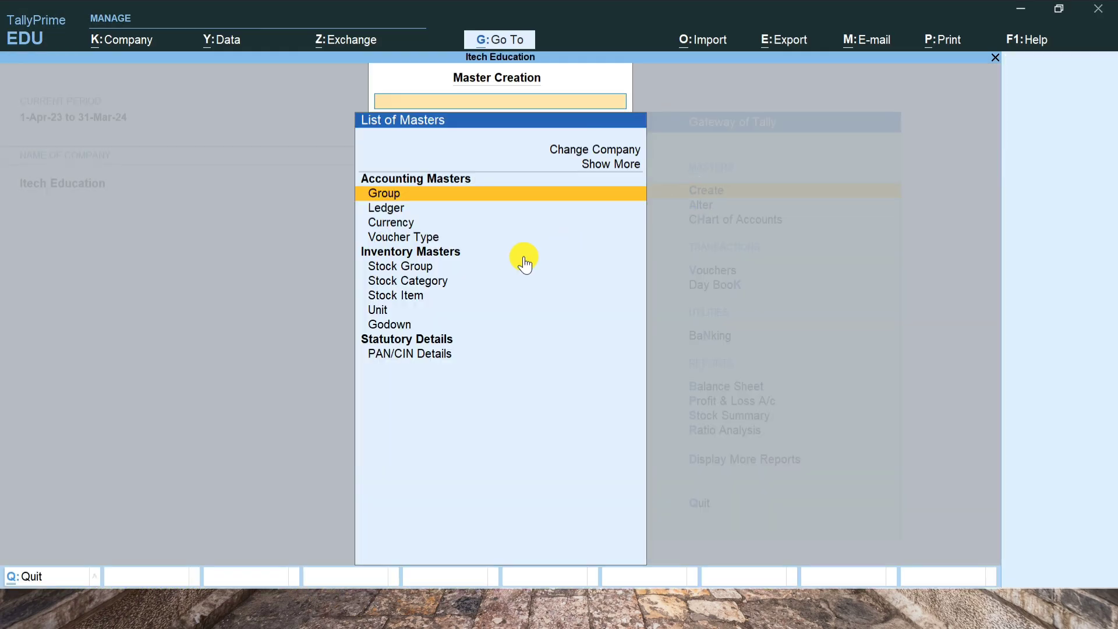
pyautogui.click(405, 295)
pyautogui.write('High')
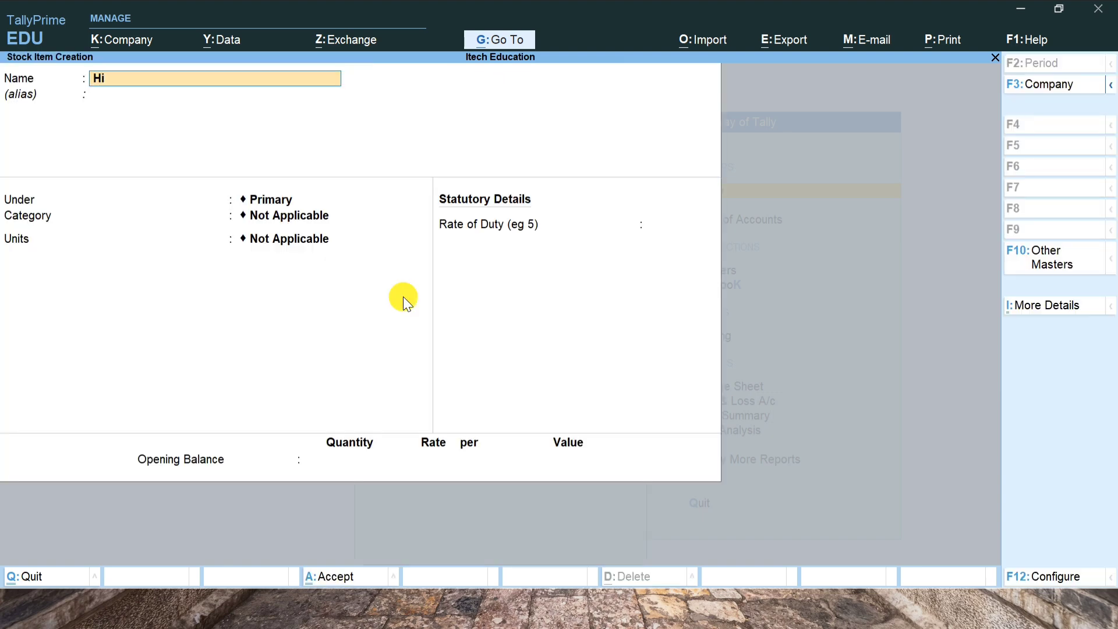
pyautogui.press('BackSpace')
pyautogui.write('hlighter Bold')
pyautogui.press('Return')
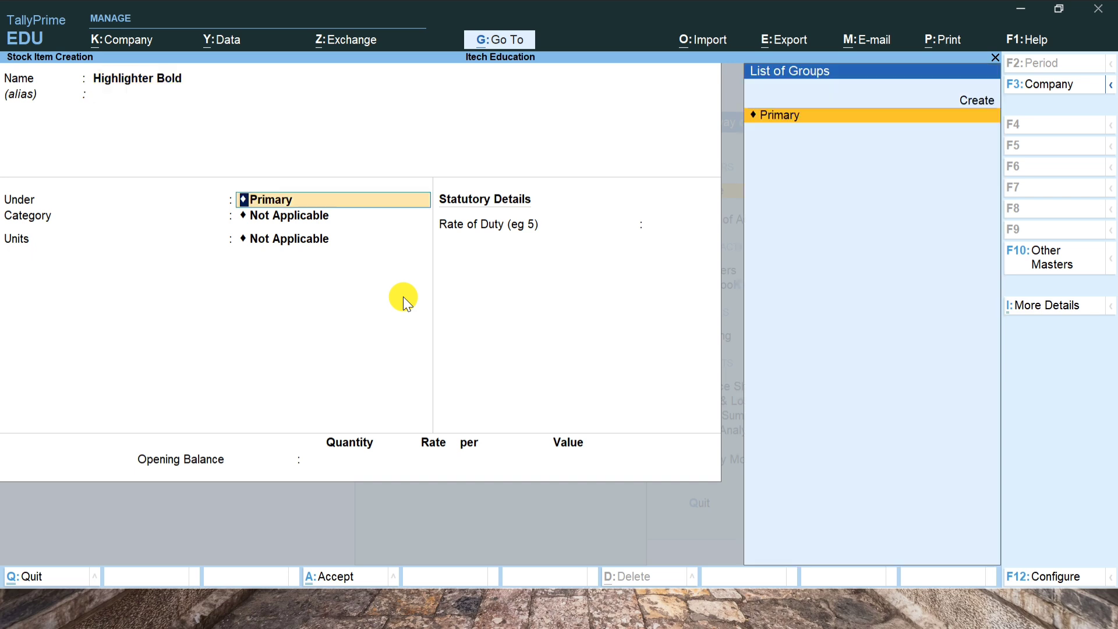
pyautogui.press('Return')
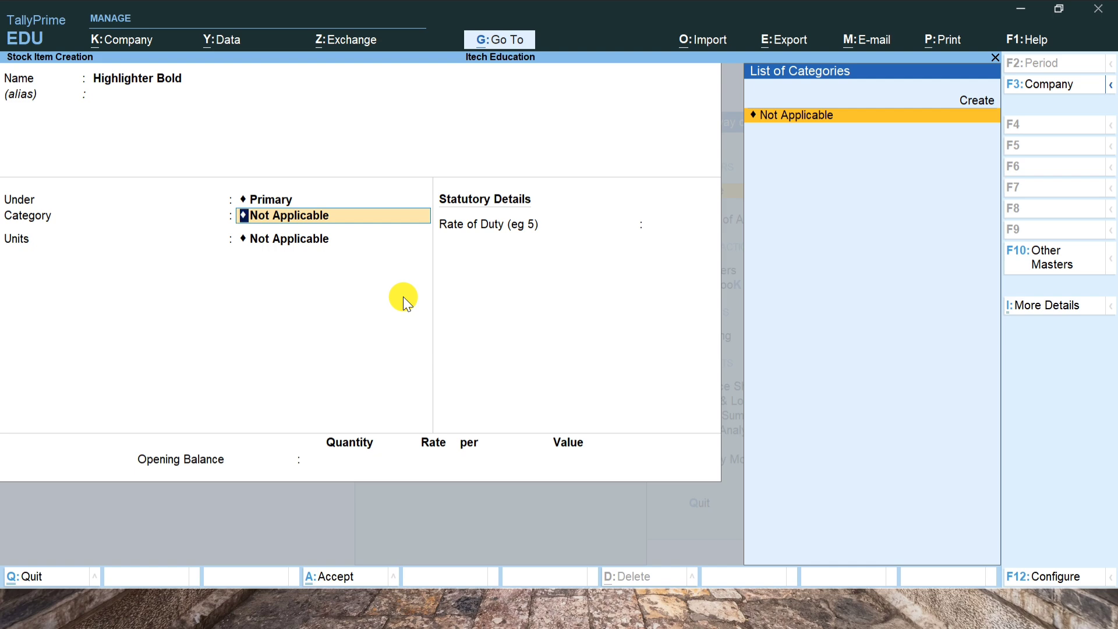
pyautogui.press('Return')
# Create a simple unit with symbol pkt and 0 decimal places for the Highlighter Bold item.
pyautogui.press('Up')
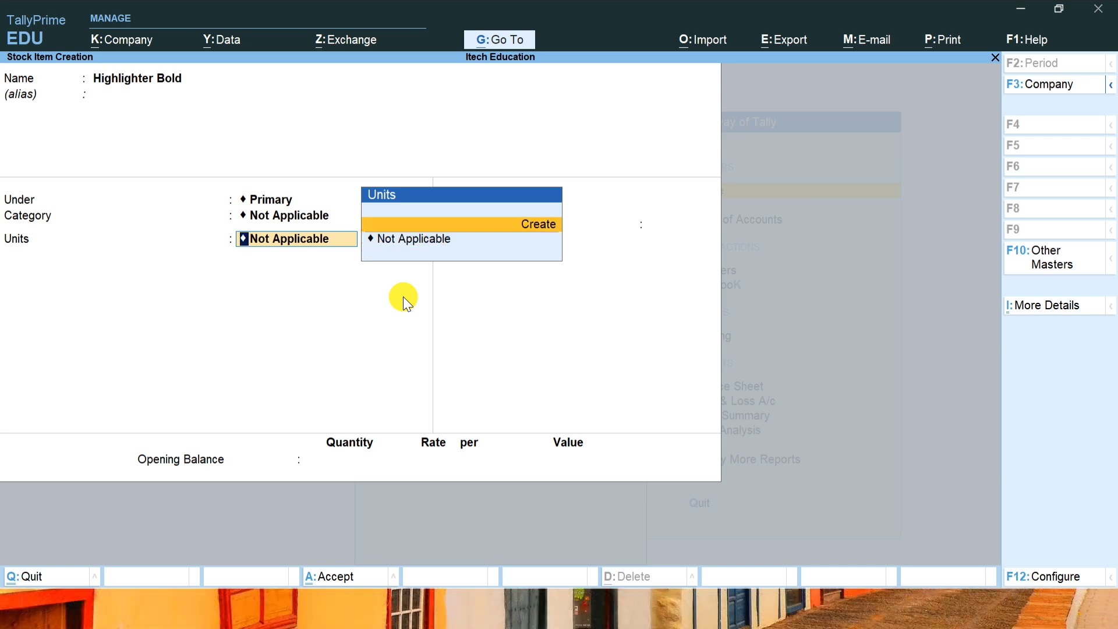
pyautogui.press('Return')
pyautogui.write('pkt')
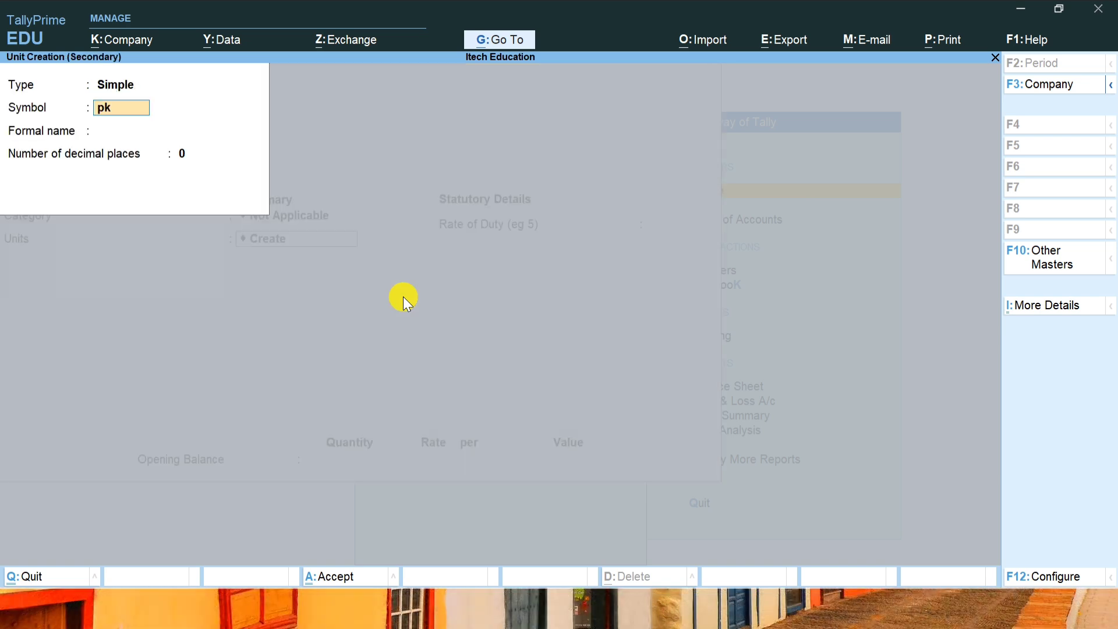
pyautogui.press('Return')
pyautogui.press('Return')
pyautogui.press('Return')
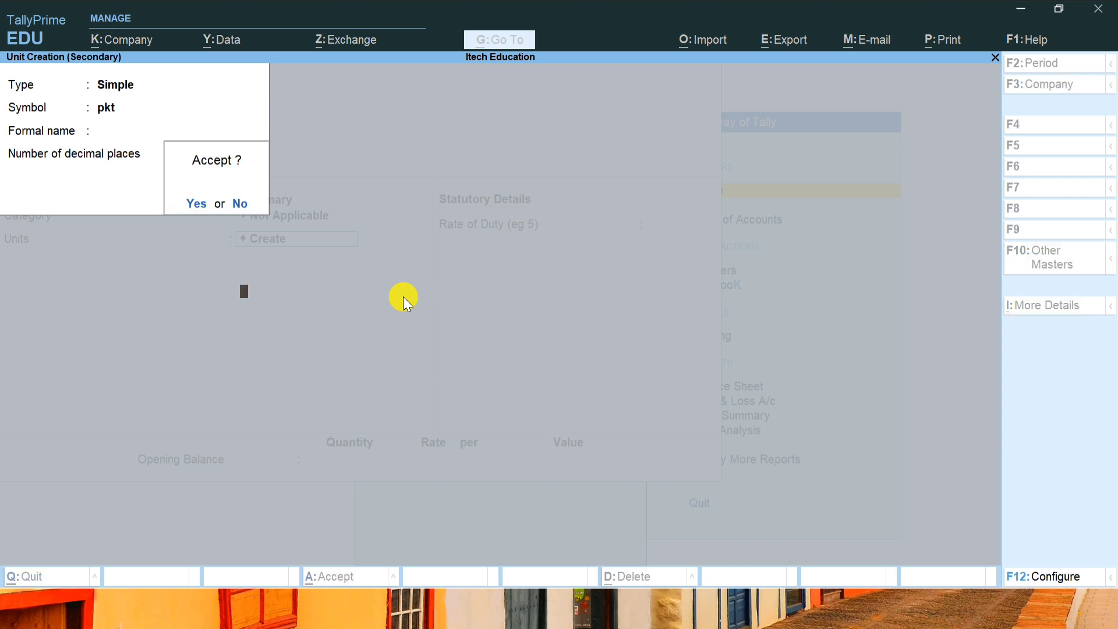
pyautogui.press('Return')
# Save the Highlighter Bold stock item with Set components at No, rate of duty 0 and no opening balance.
pyautogui.press('Return')
pyautogui.press('Return')
pyautogui.press('Return')
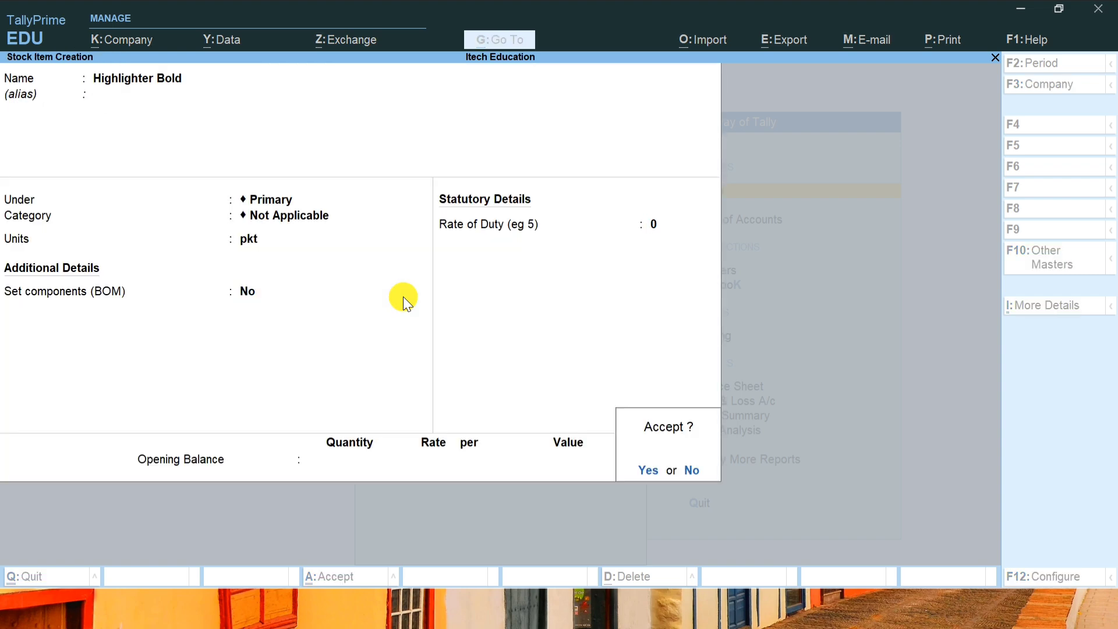
pyautogui.press('Return')
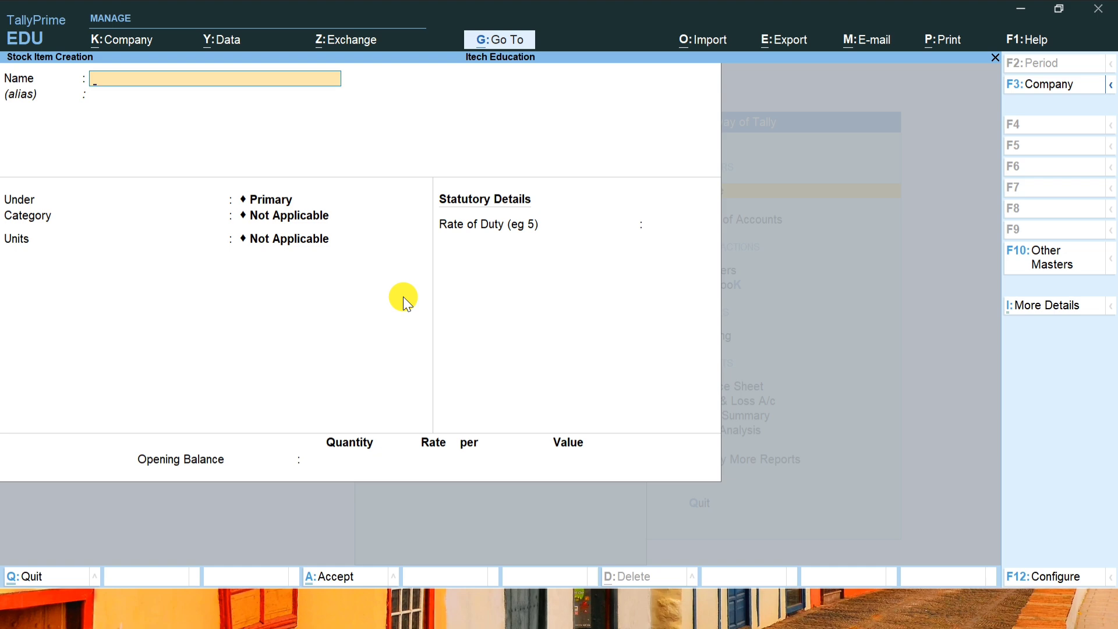
# Name the next stock item Calculator, placed under Primary with category Not Applicable.
pyautogui.write('Calculator')
pyautogui.press('Return')
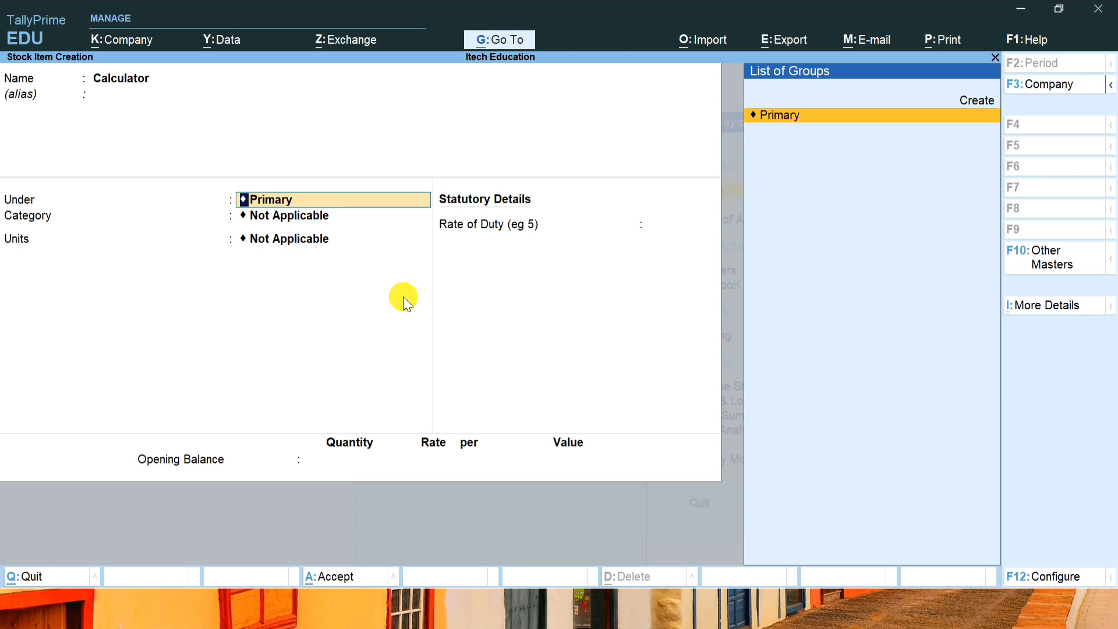
pyautogui.press('Return')
pyautogui.press('Return')
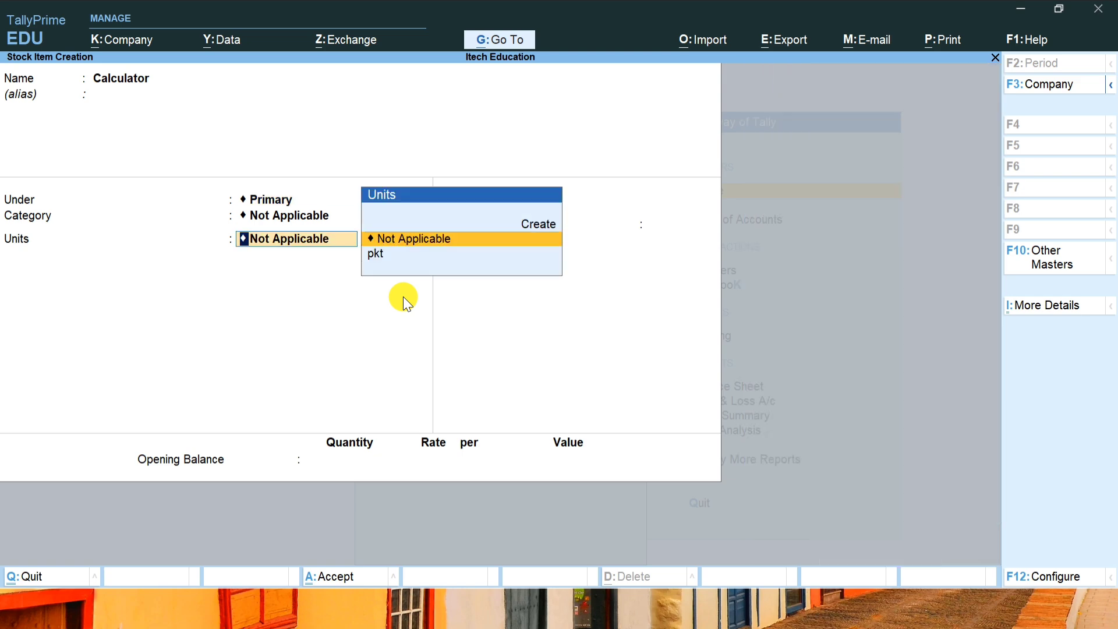
# Create a simple unit with symbol nos and 0 decimal places for the Calculator item.
pyautogui.press('Up')
pyautogui.press('Return')
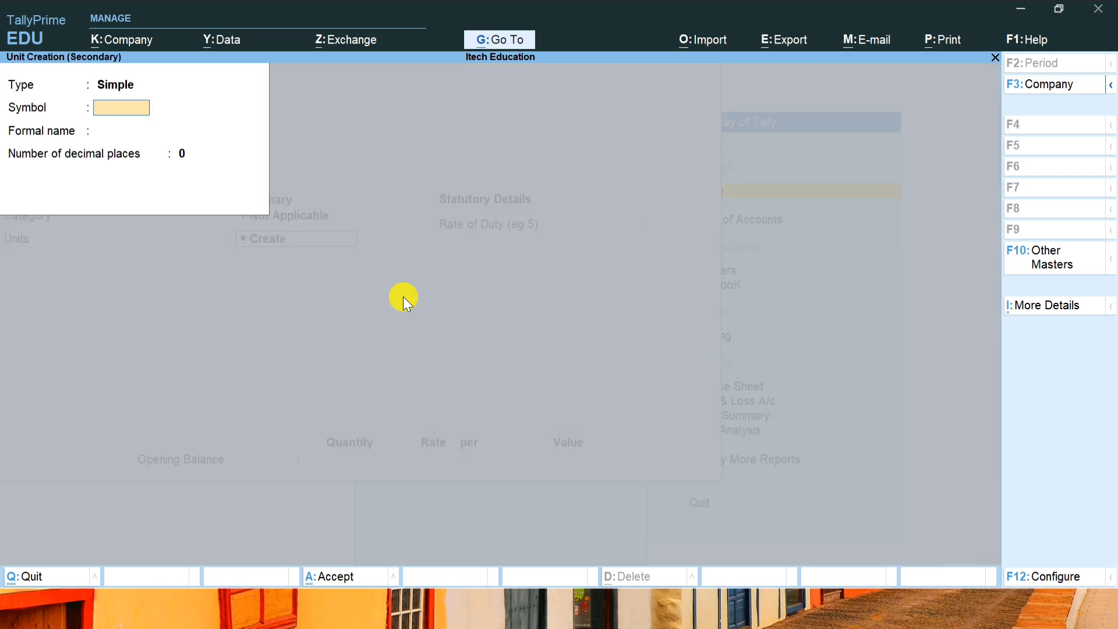
pyautogui.write('nos')
pyautogui.press('Return')
pyautogui.press('Return')
pyautogui.press('Return')
pyautogui.press('Return')
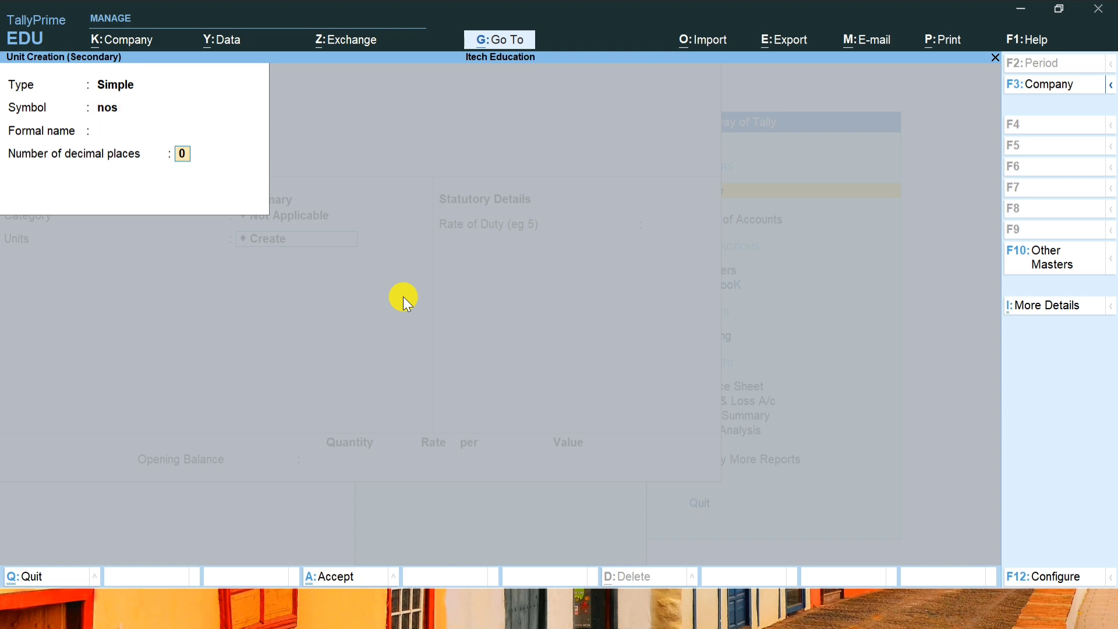
pyautogui.press('Return')
pyautogui.press('Return')
# Accept the nos unit and complete the Calculator stock item with Set components at No and rate of duty 0.
pyautogui.press('Return')
pyautogui.press('Return')
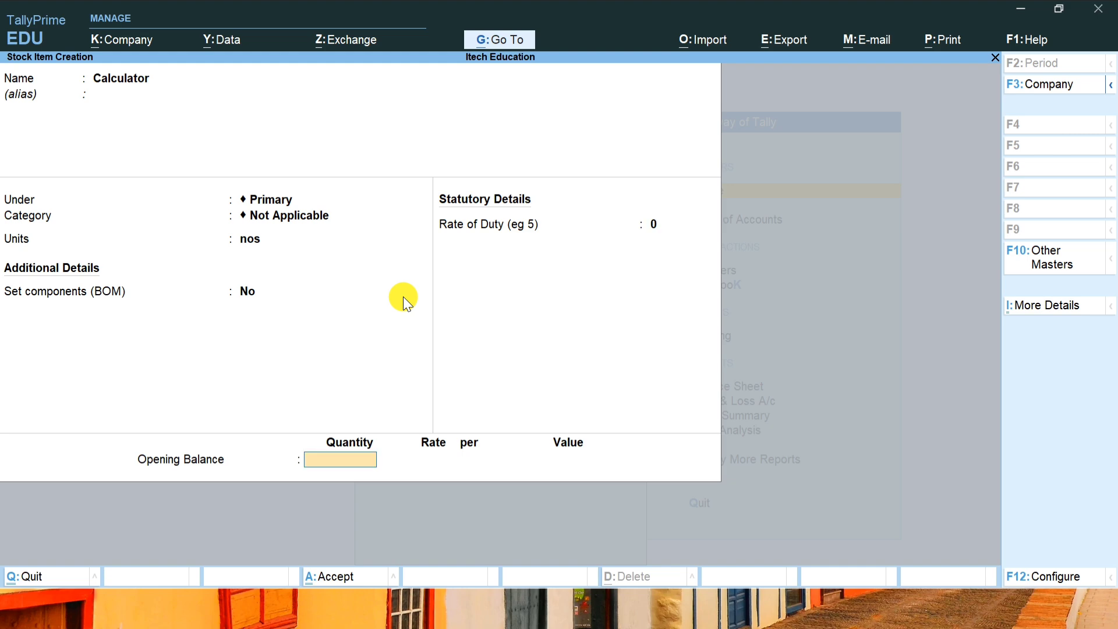
# Name the next stock item from the invoice Highlighter Pen, placed under Primary with category Not Applicable.
pyautogui.hotkey('alt', 'Tab')
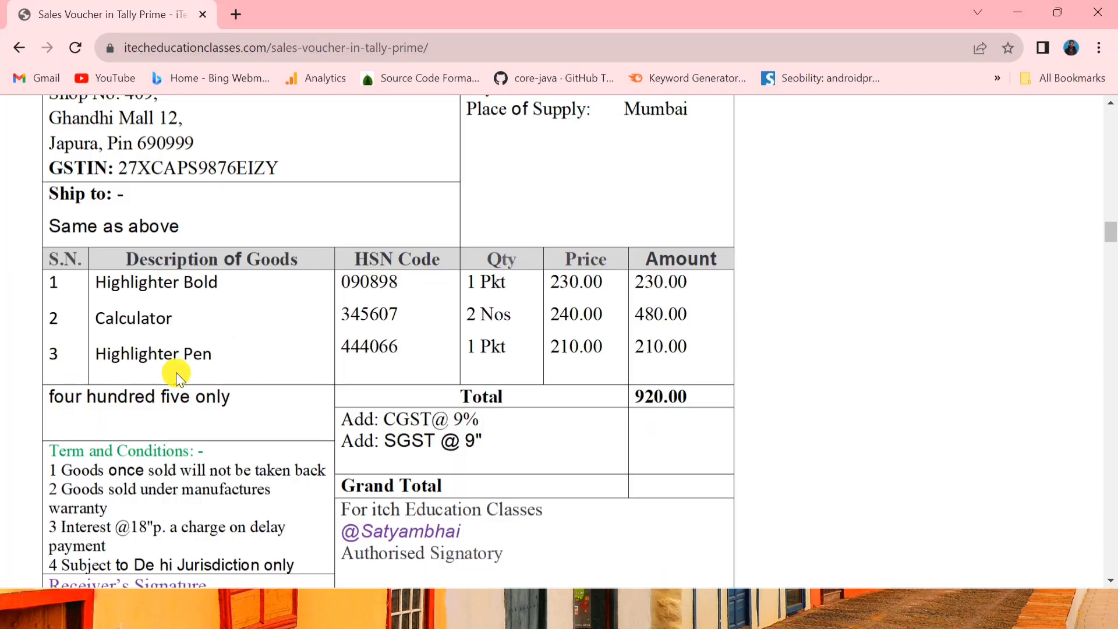
pyautogui.hotkey('alt', 'Tab')
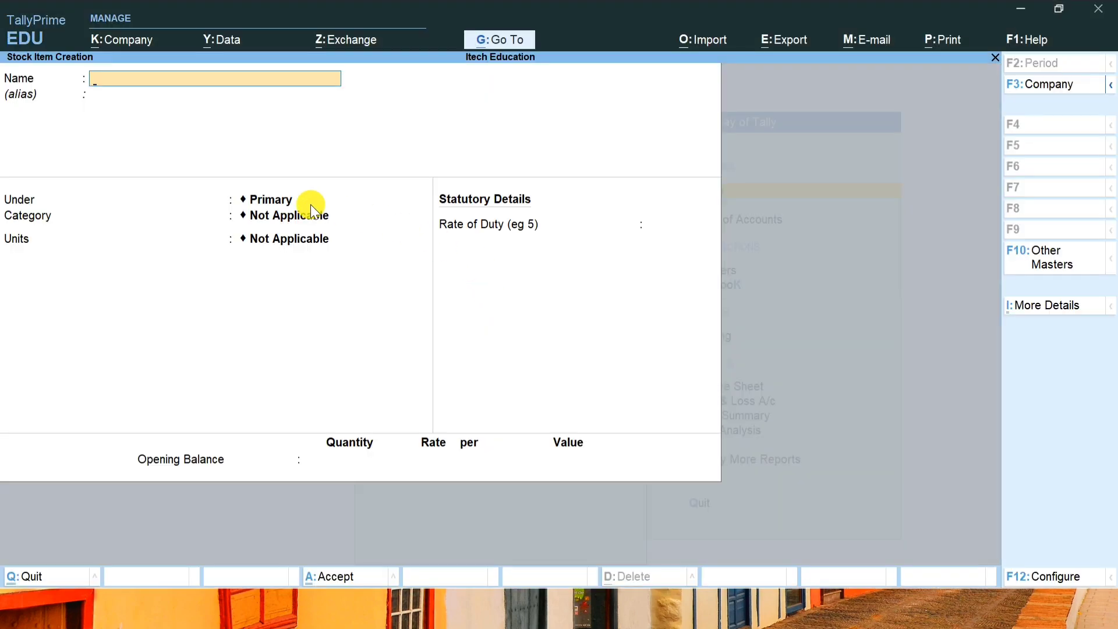
pyautogui.write('Highlighter Pen')
pyautogui.press('Return')
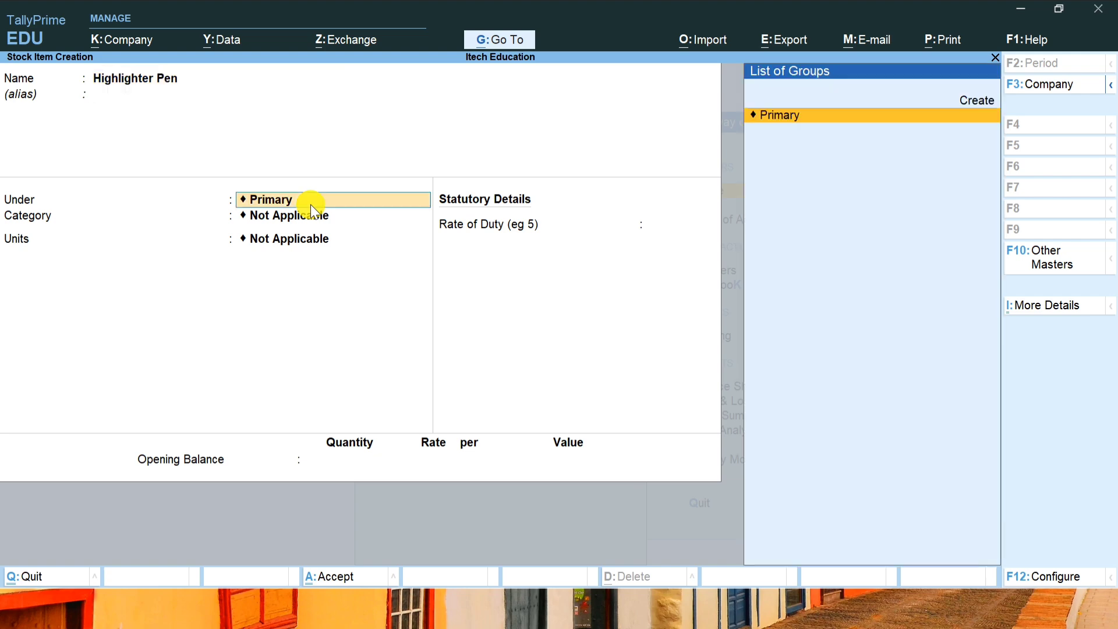
pyautogui.press('Return')
pyautogui.press('Return')
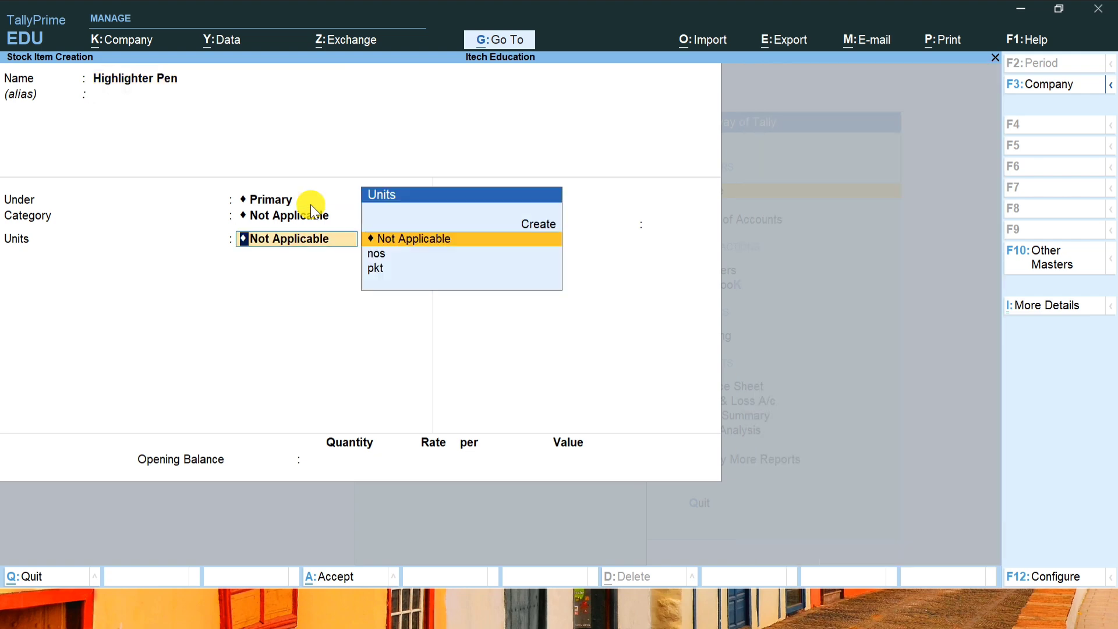
# Check the invoice for the Highlighter Pen's unit, assign pkt, and save the item without an opening balance.
pyautogui.press('alt')
pyautogui.hotkey('alt', 'Tab')
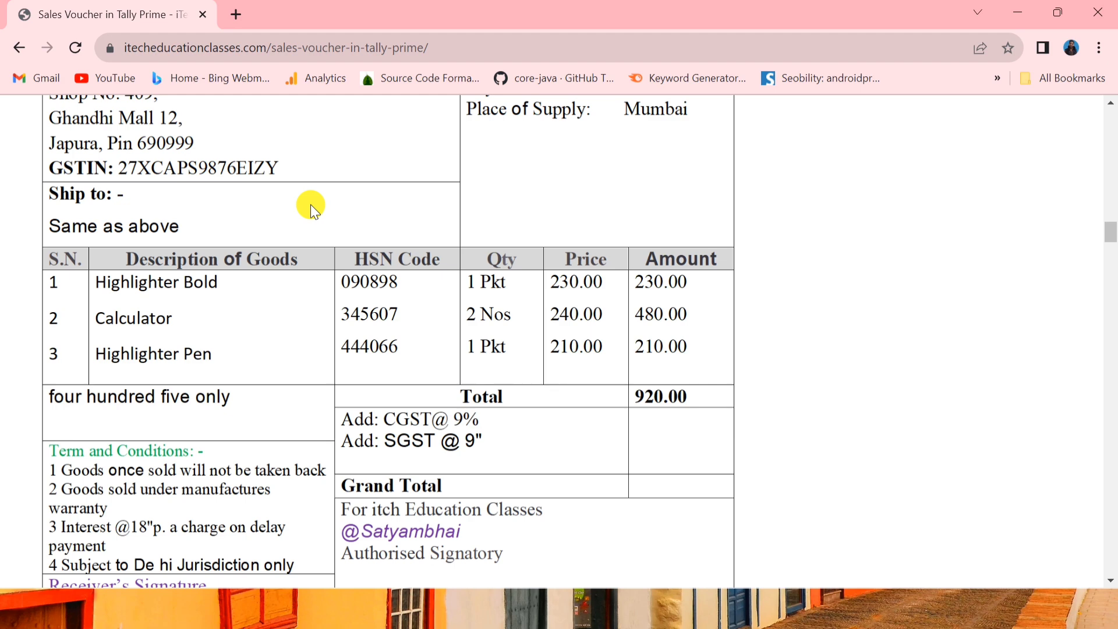
pyautogui.hotkey('alt', 'Tab')
pyautogui.press('Down')
pyautogui.press('Down')
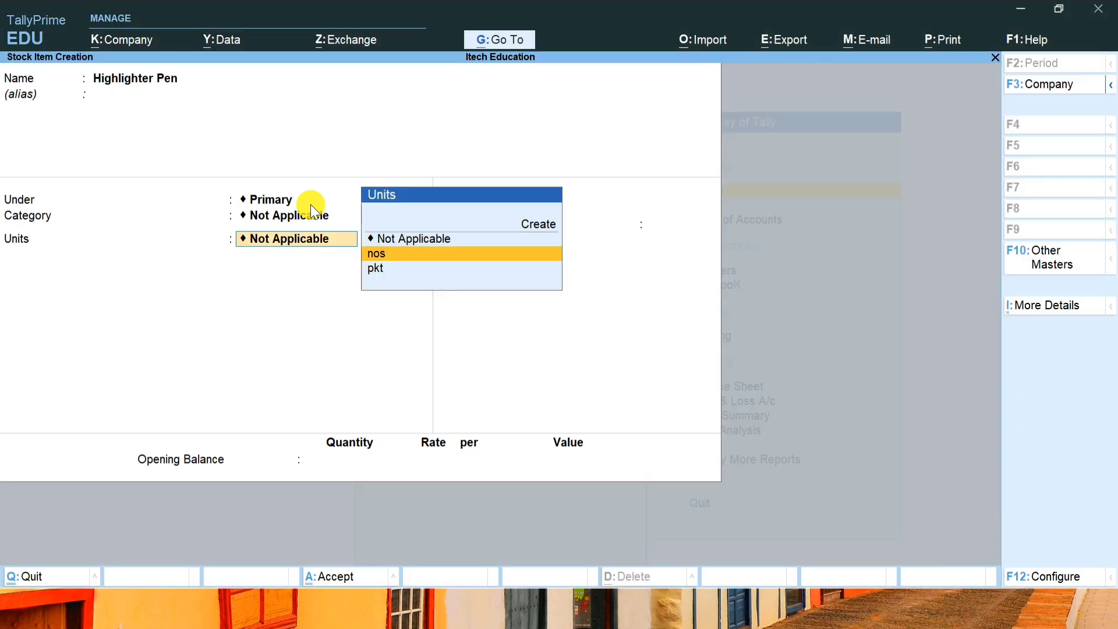
pyautogui.press('Return')
pyautogui.press('Return')
pyautogui.press('Return')
pyautogui.press('Return')
pyautogui.press('Return')
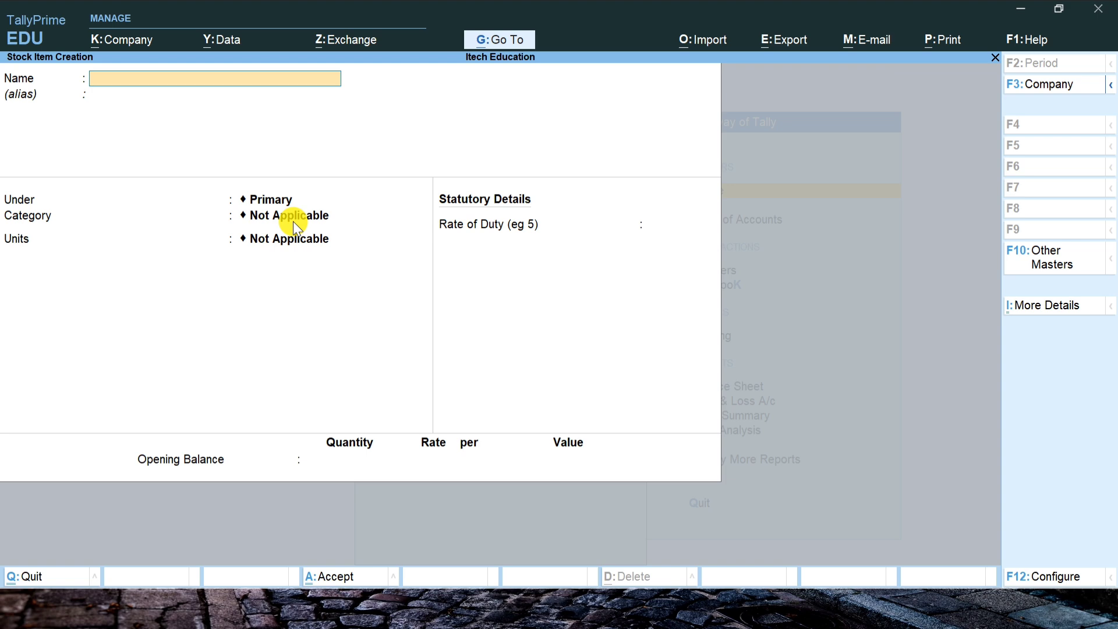
# Check the invoice for remaining stock items, leave stock item creation, and open voucher entry for a sales voucher.
pyautogui.hotkey('alt', 'Tab')
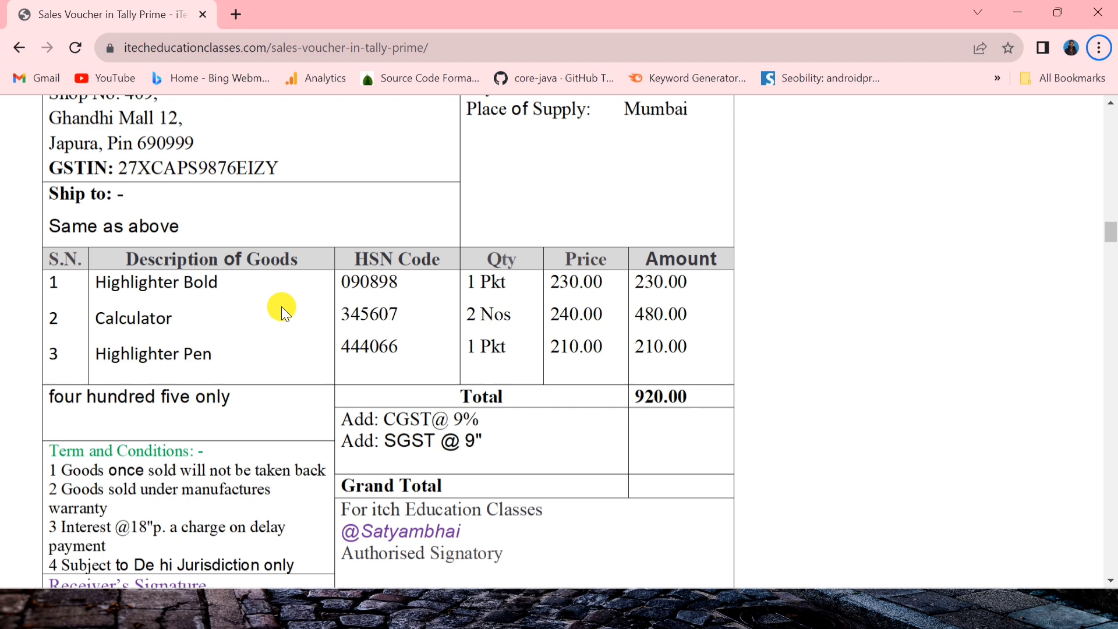
pyautogui.scroll(3, 295, 337)
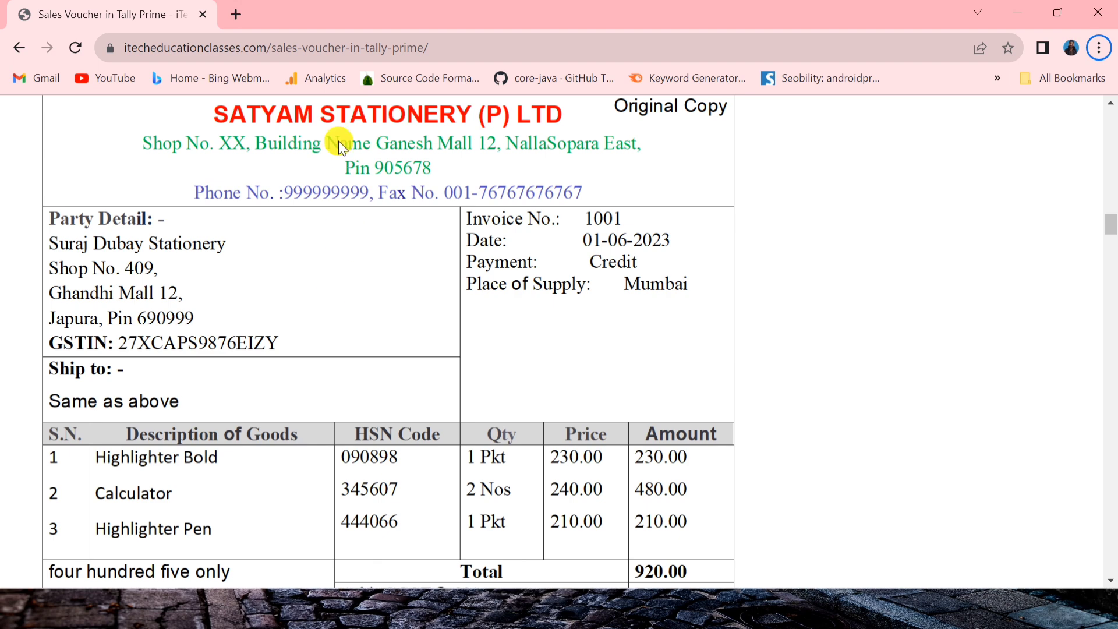
pyautogui.scroll(-3, 325, 298)
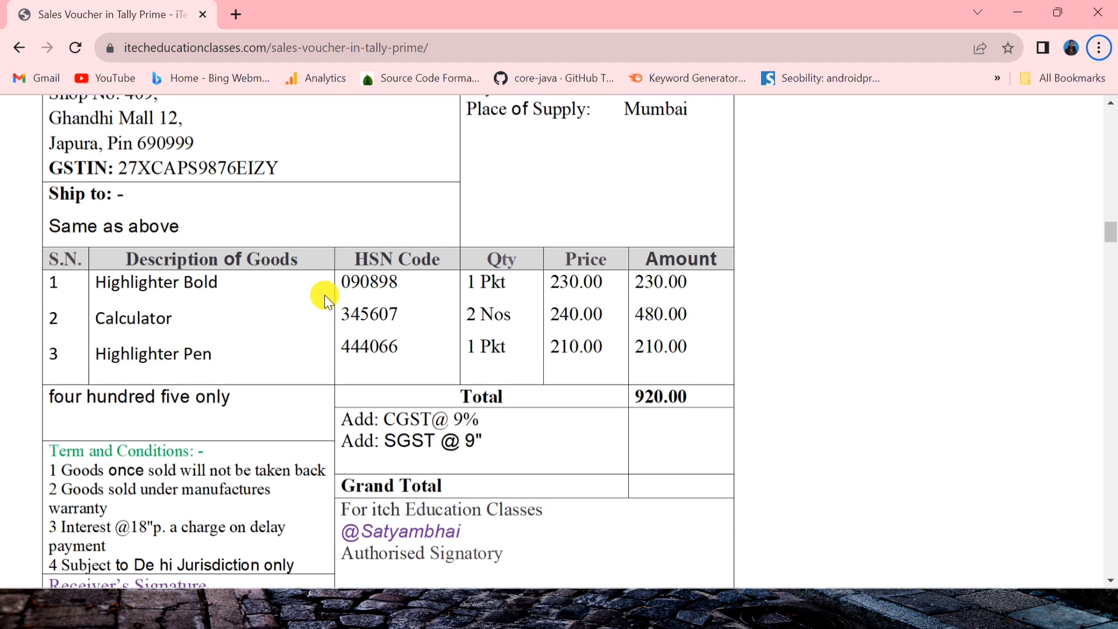
pyautogui.hotkey('alt', 'Tab')
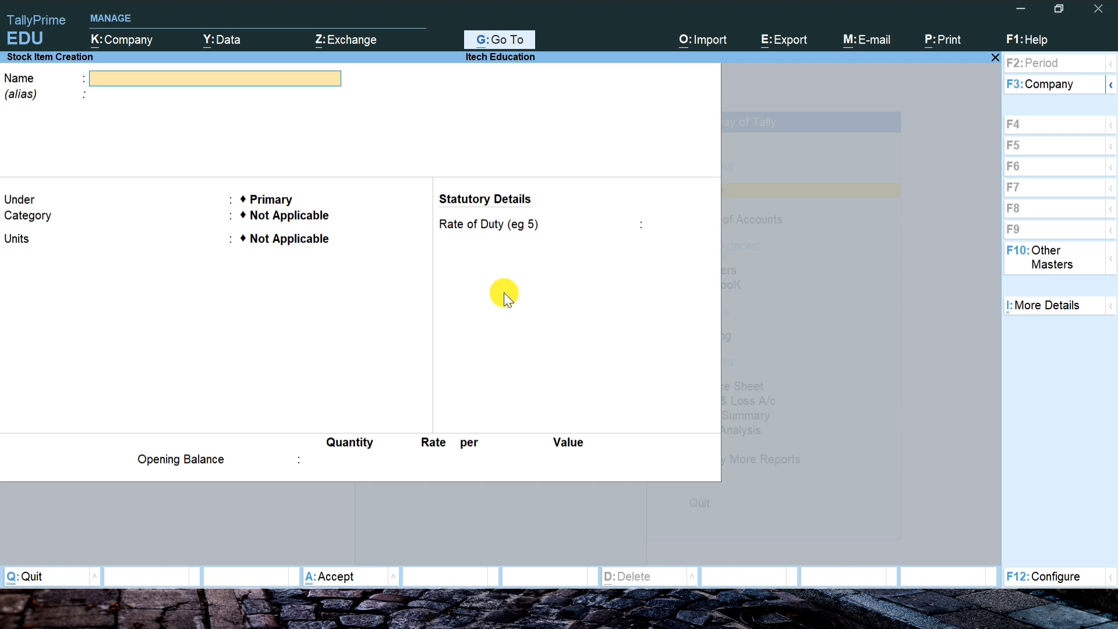
pyautogui.press('Escape')
pyautogui.press('Escape')
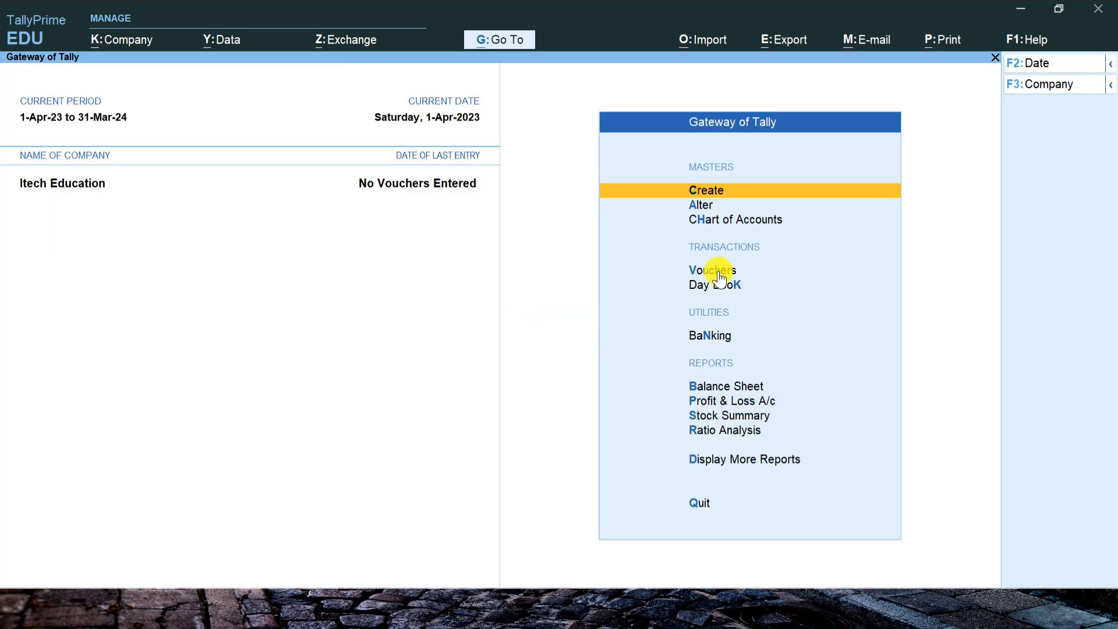
pyautogui.click(719, 272)
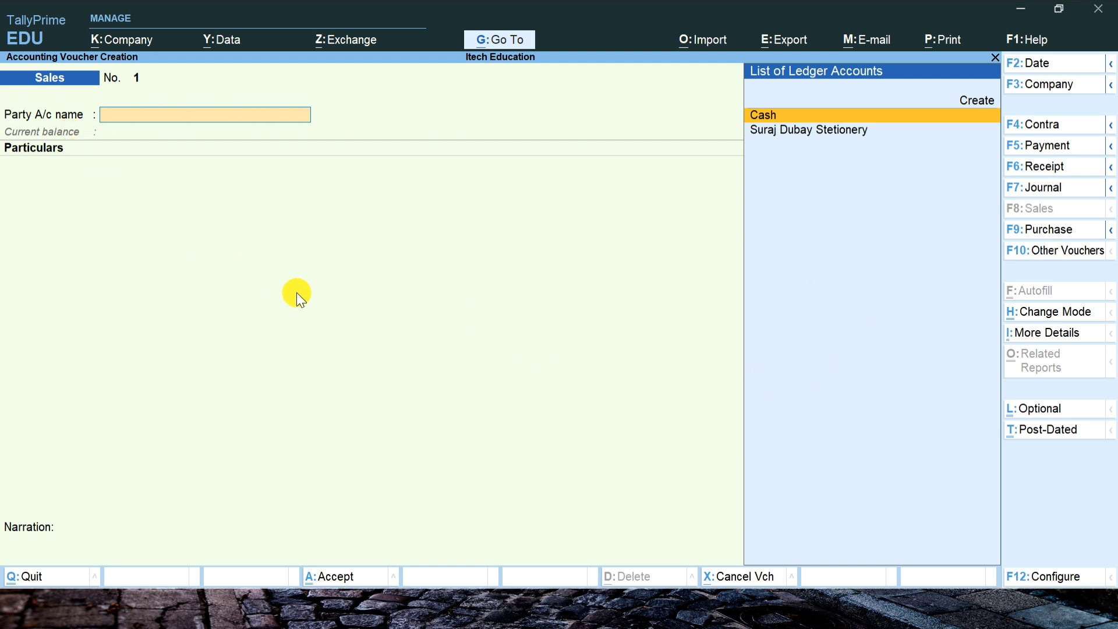
# Change the sales voucher's mode to Item Invoice.
pyautogui.press('ctrl')
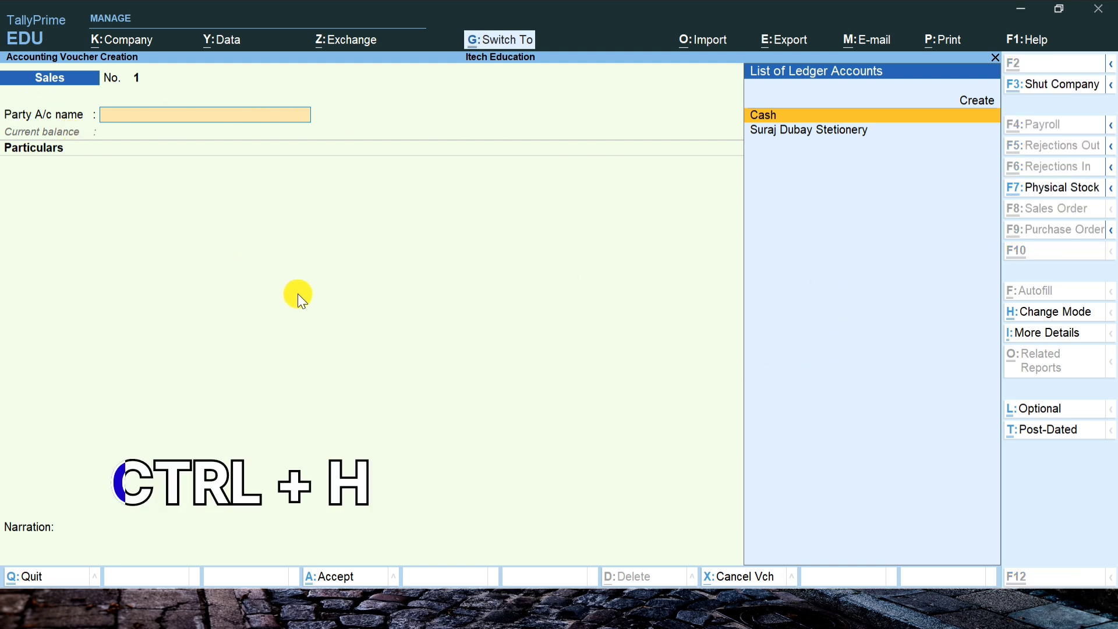
pyautogui.hotkey('ctrl', 'h')
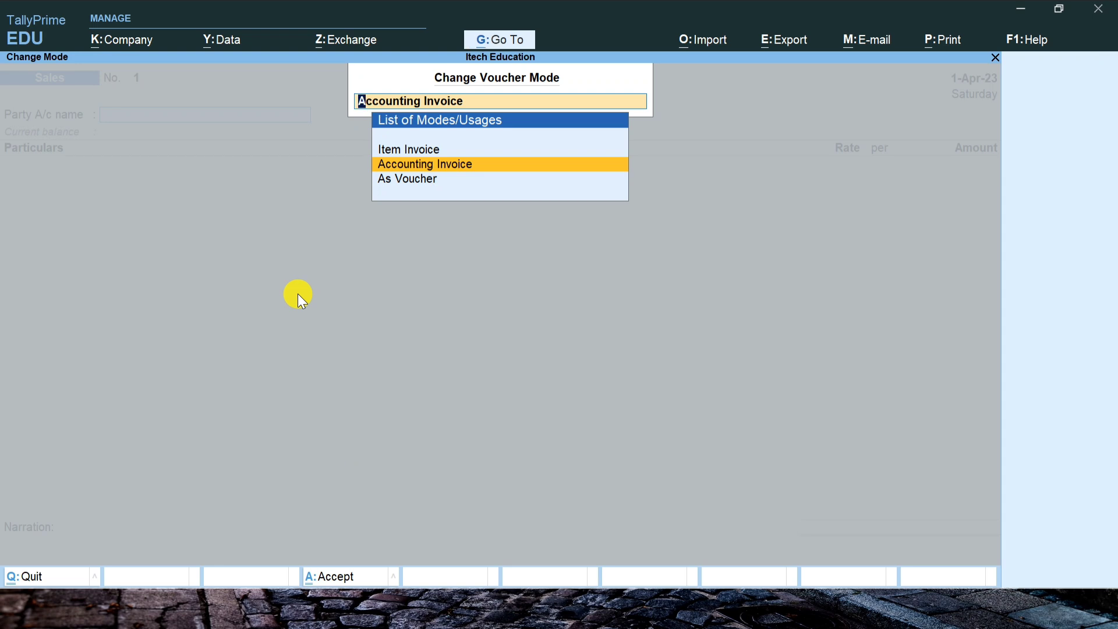
pyautogui.press('Up')
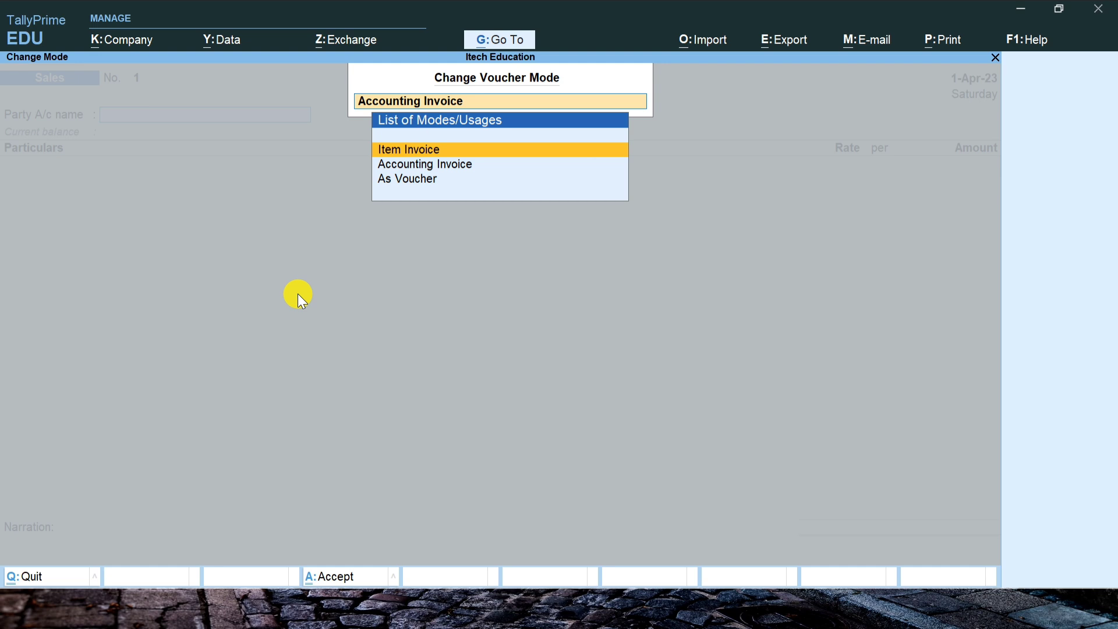
pyautogui.press('Return')
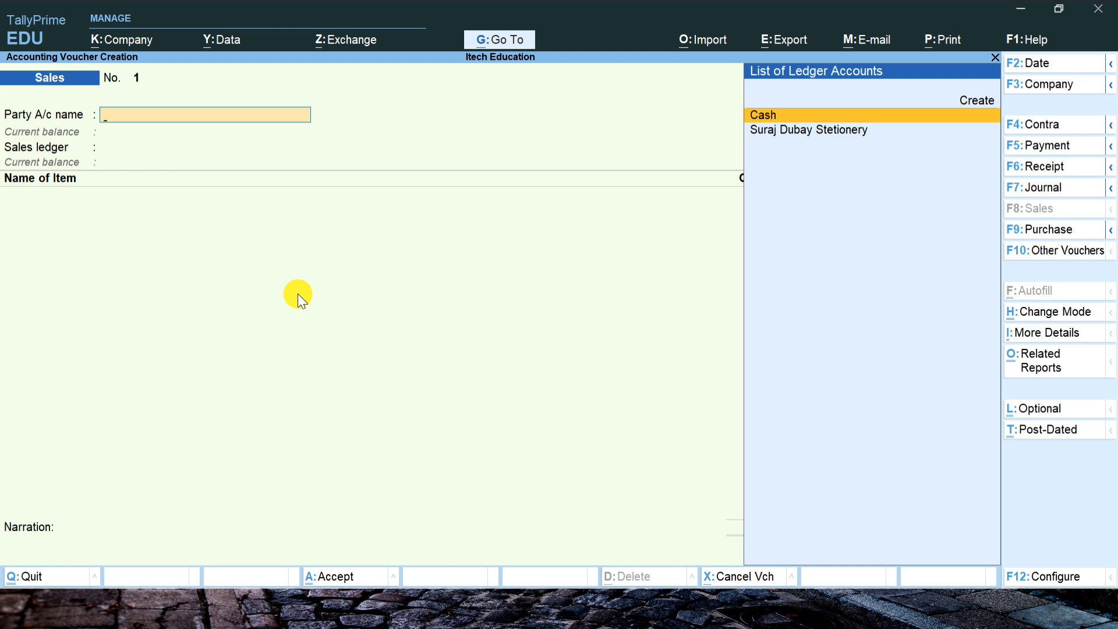
# Select Suraj Dubay Stetionery as the party account, leaving the dispatch details blank and keeping the buyer and mailing name.
pyautogui.press('Down')
pyautogui.press('Return')
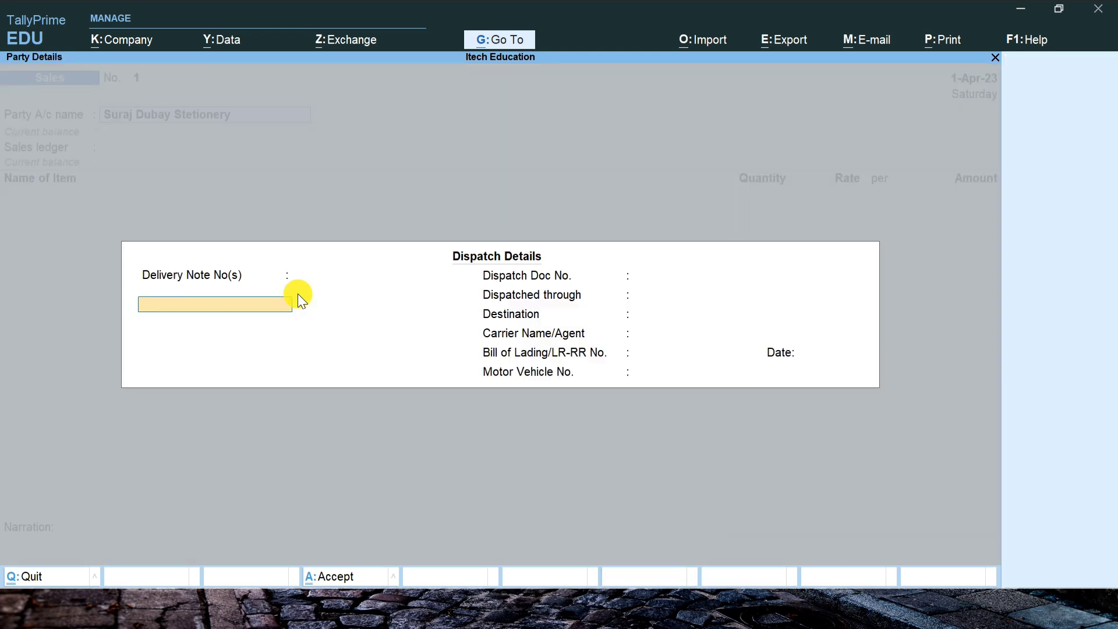
pyautogui.hotkey('ctrl', 'a')
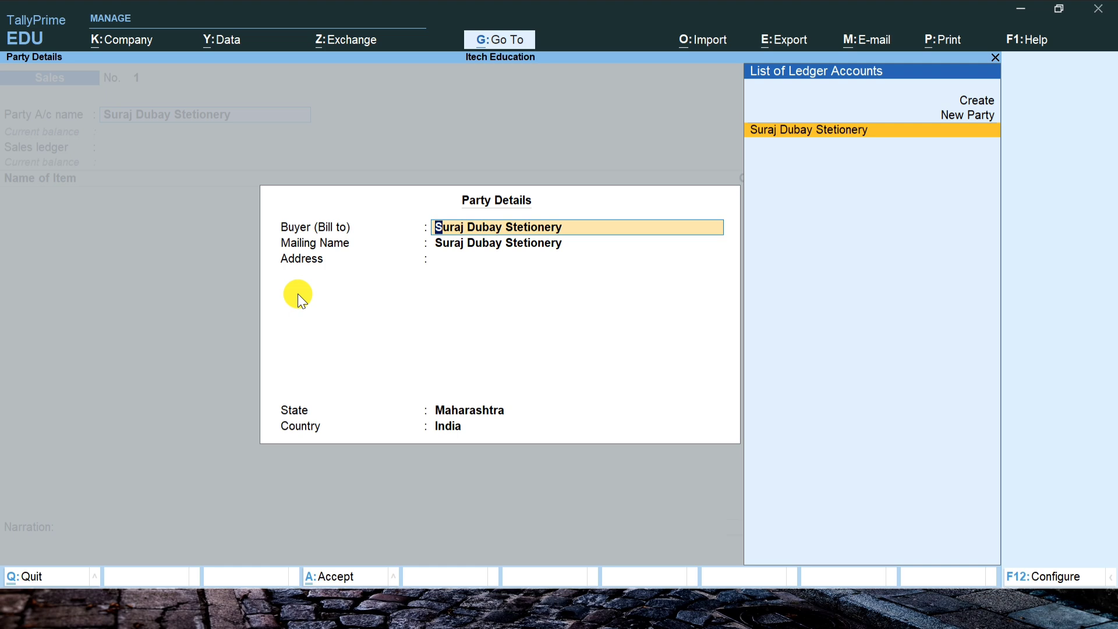
pyautogui.press('Return')
pyautogui.press('Return')
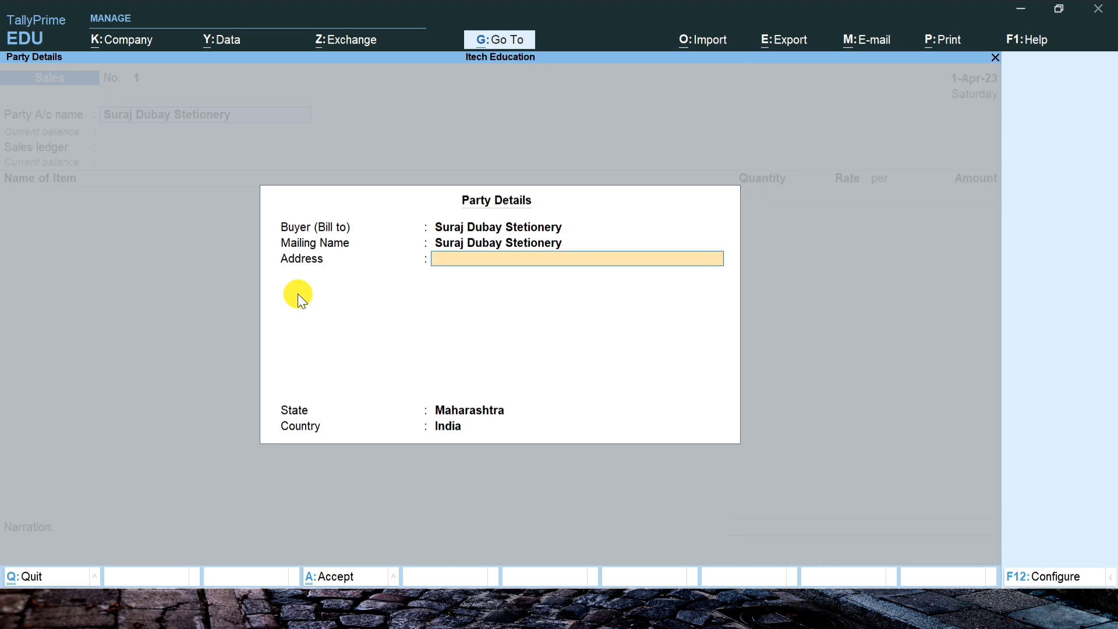
# Fill in the first two lines of the buyer's postal address in the party details, consulting the browser invoice.
pyautogui.hotkey('alt', 'Tab')
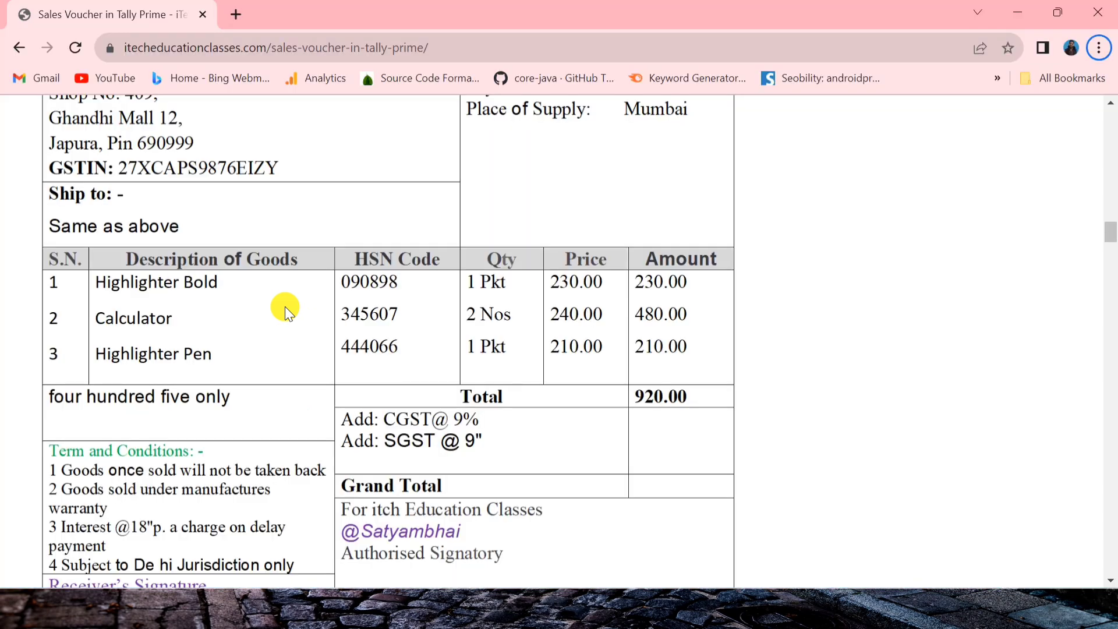
pyautogui.scroll(5, 266, 314)
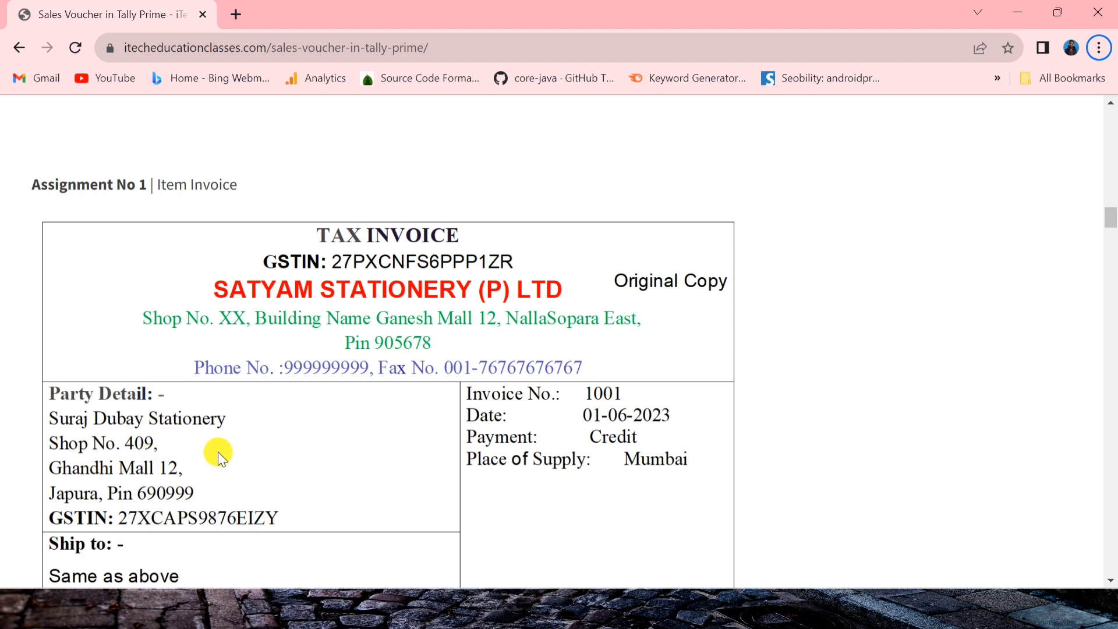
pyautogui.hotkey('alt', 'Tab')
pyautogui.write('Shop No 12')
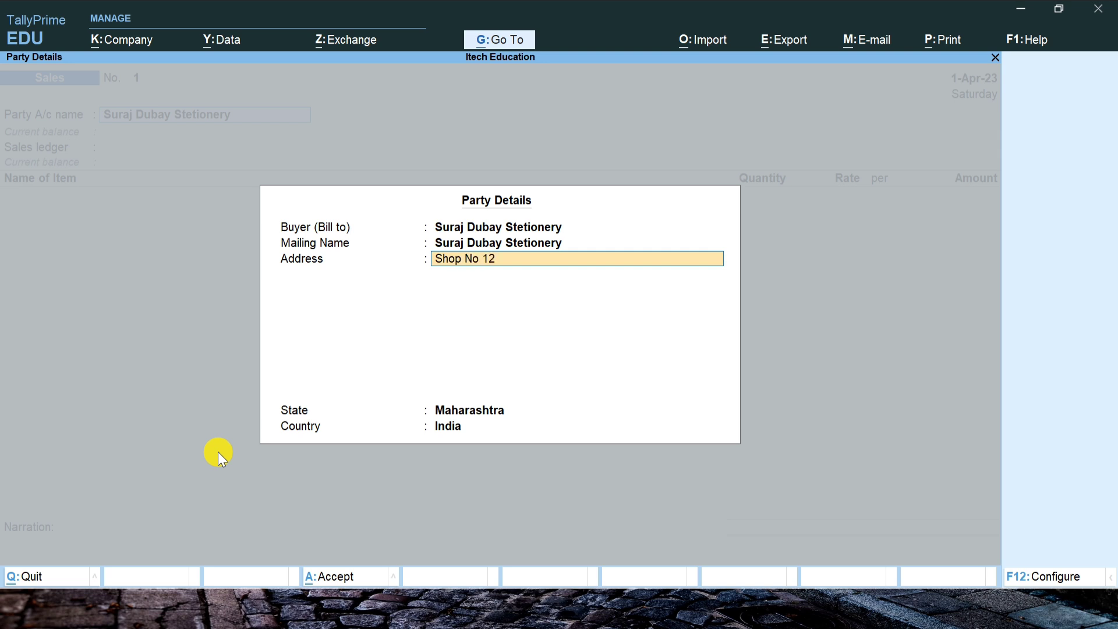
pyautogui.press('Return')
pyautogui.write('Ghn')
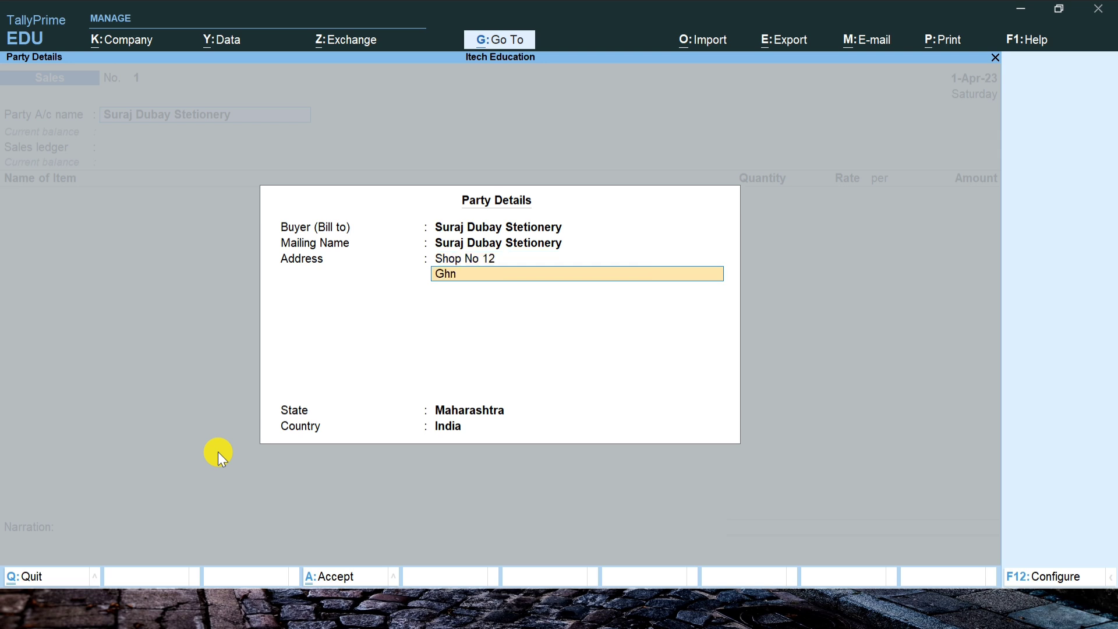
pyautogui.write('andh')
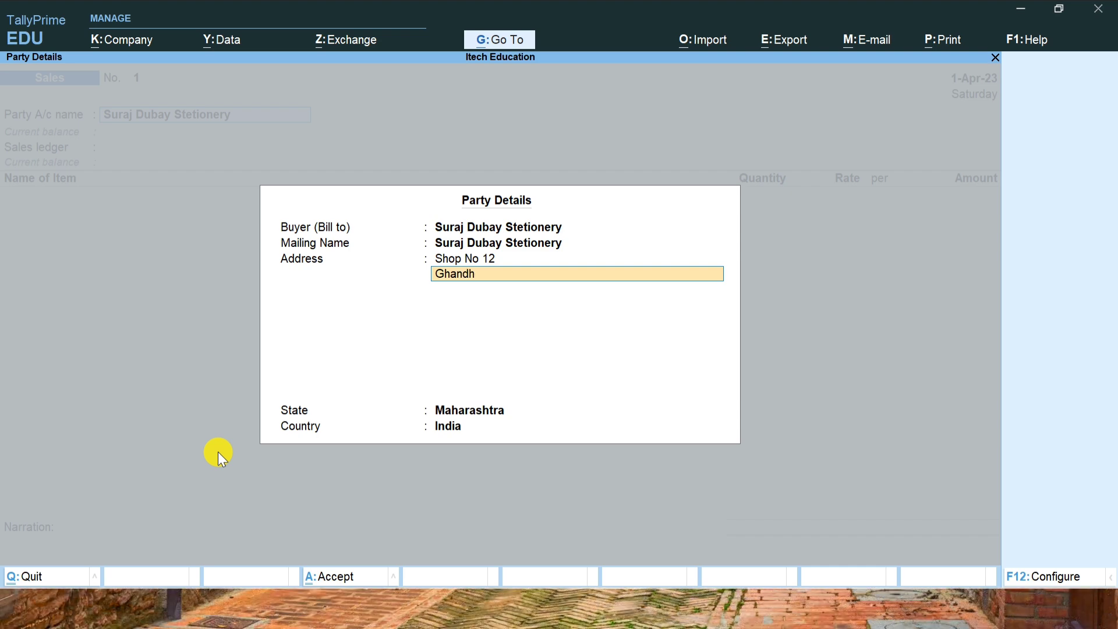
pyautogui.write('i Mall 12')
pyautogui.press('BackSpace')
pyautogui.hotkey('alt', 'Tab')
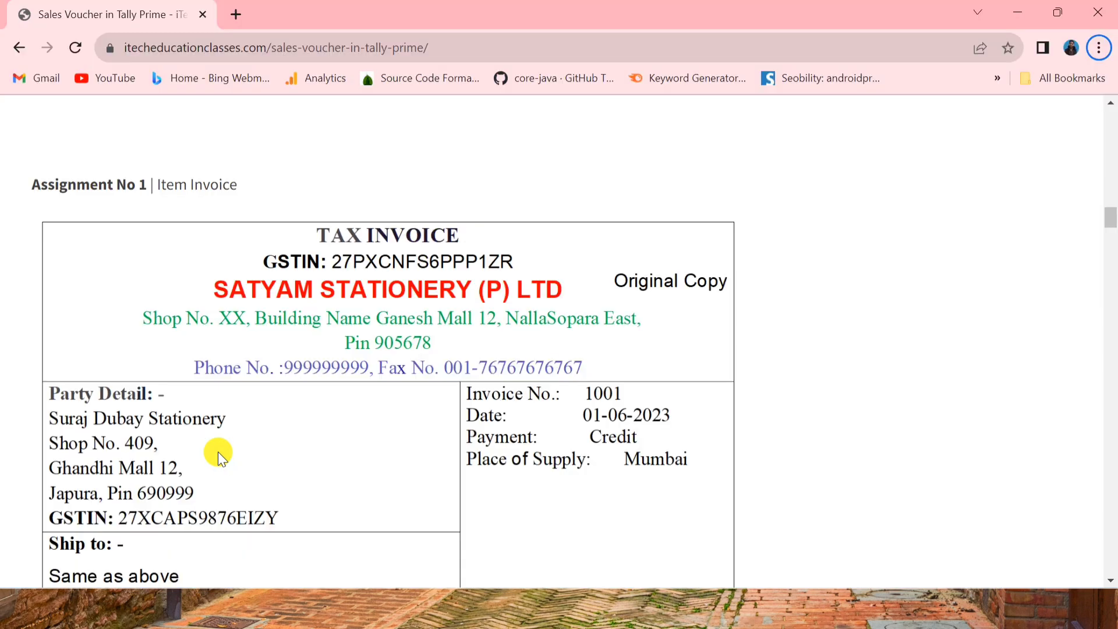
pyautogui.hotkey('alt', 'Tab')
pyautogui.write('2')
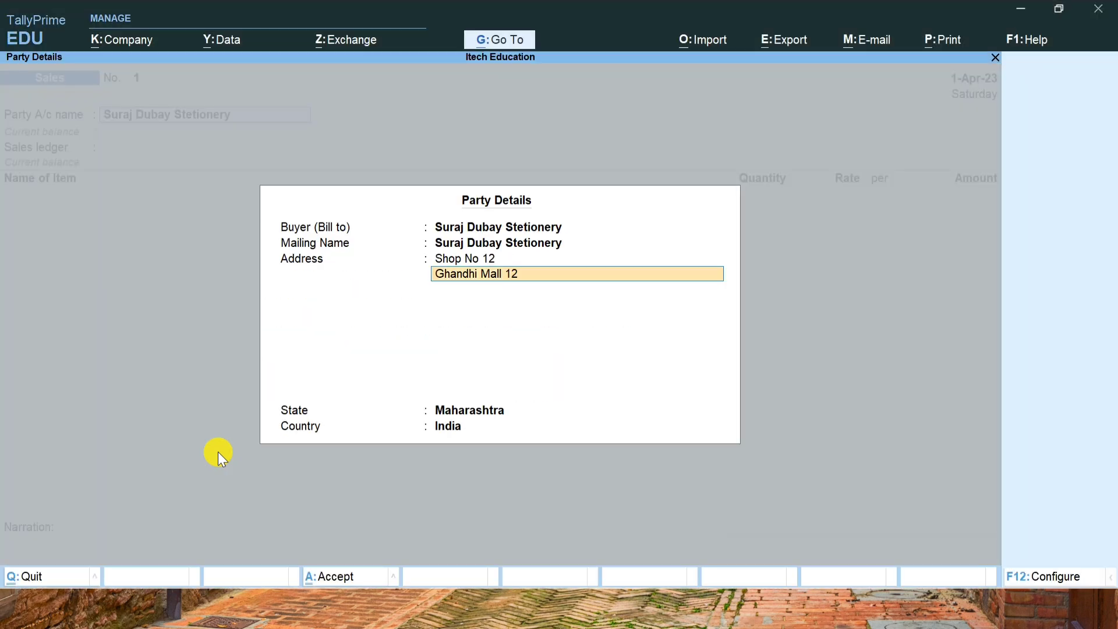
pyautogui.press('Return')
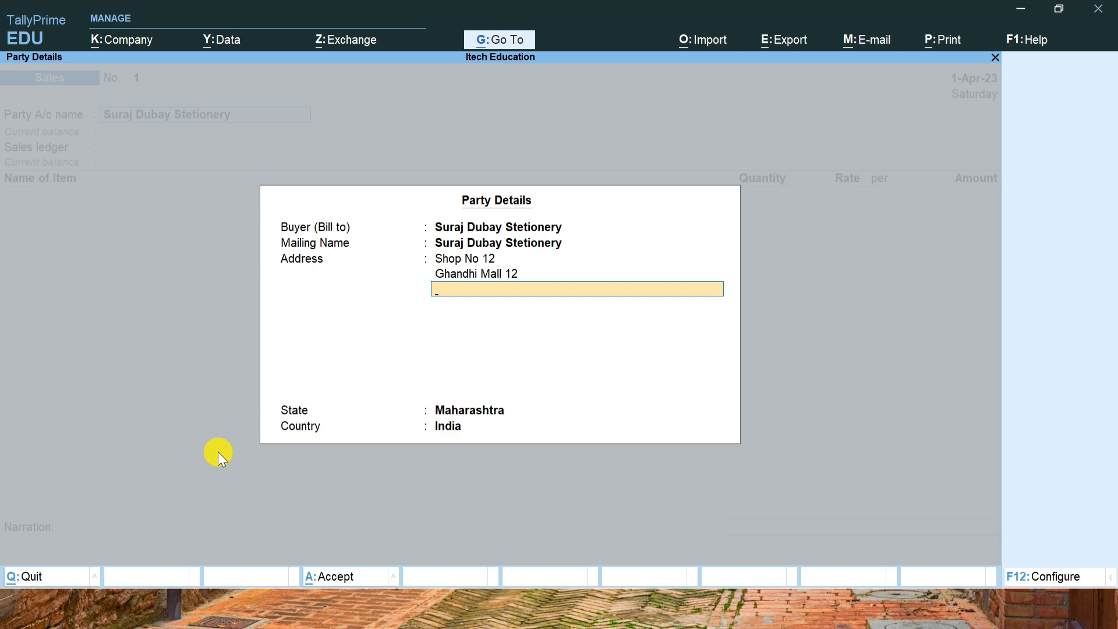
# Accept the party details without further address lines and choose Sales A/c as the sales ledger.
pyautogui.hotkey('alt', 'Tab')
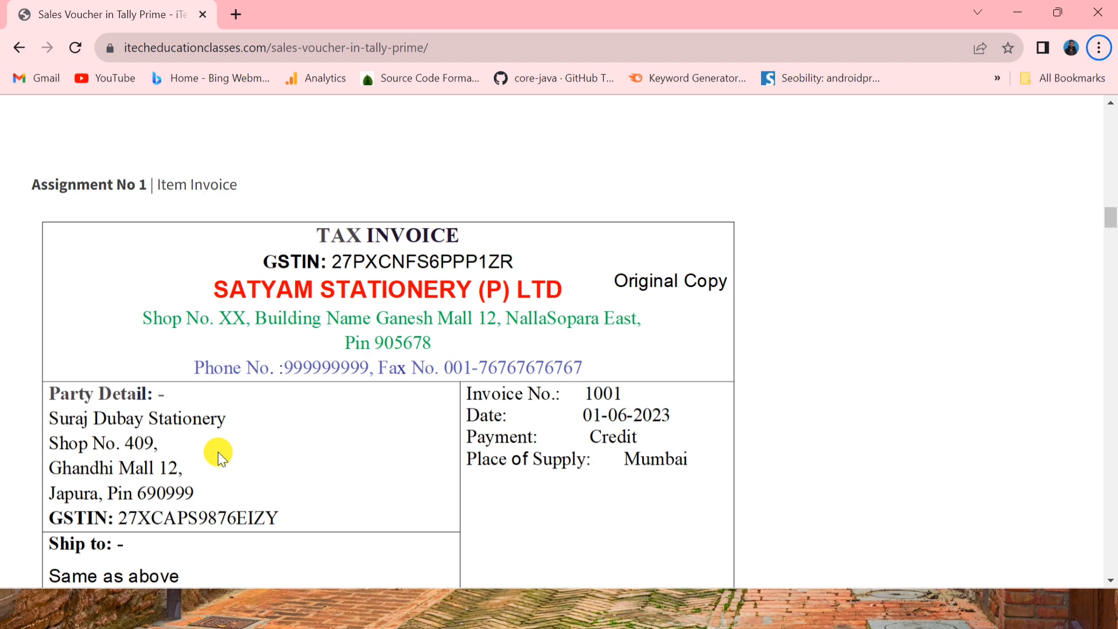
pyautogui.hotkey('alt', 'Tab')
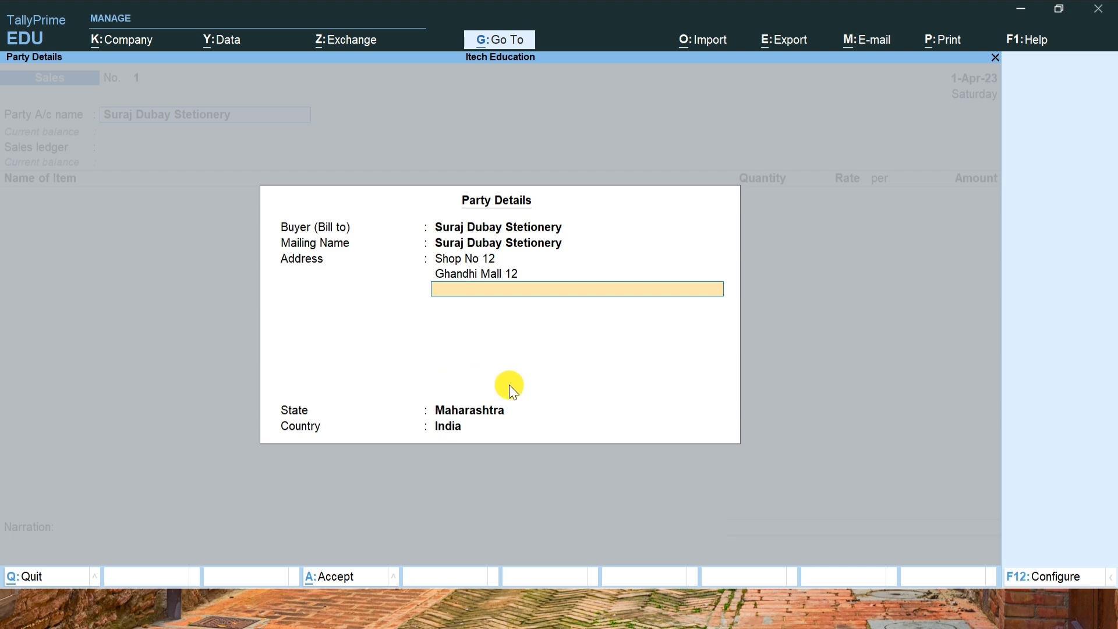
pyautogui.press('Return')
pyautogui.press('Return')
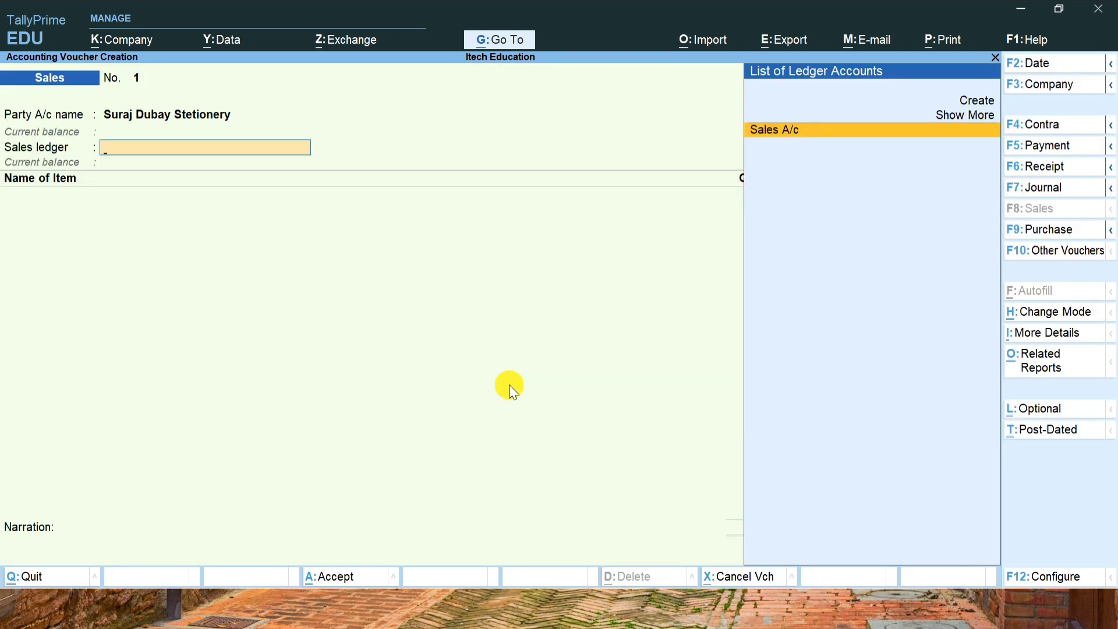
pyautogui.press('Return')
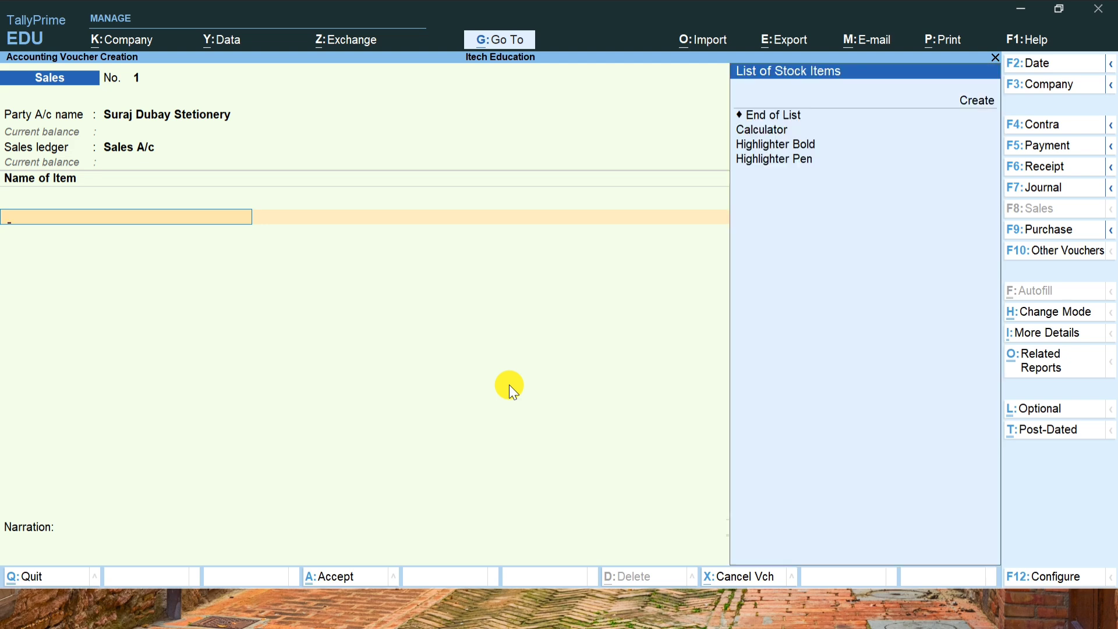
# Consult the goods table of the browser invoice and select Highlighter Bold as the sales voucher's first item.
pyautogui.hotkey('alt', 'Tab')
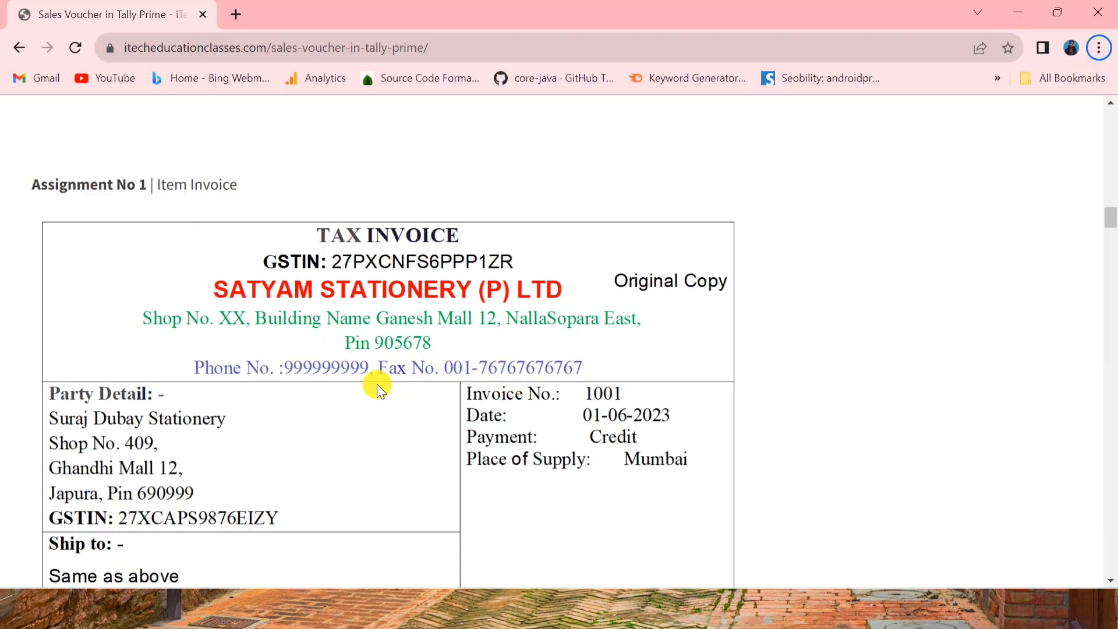
pyautogui.scroll(-3, 380, 287)
pyautogui.scroll(-3, 380, 288)
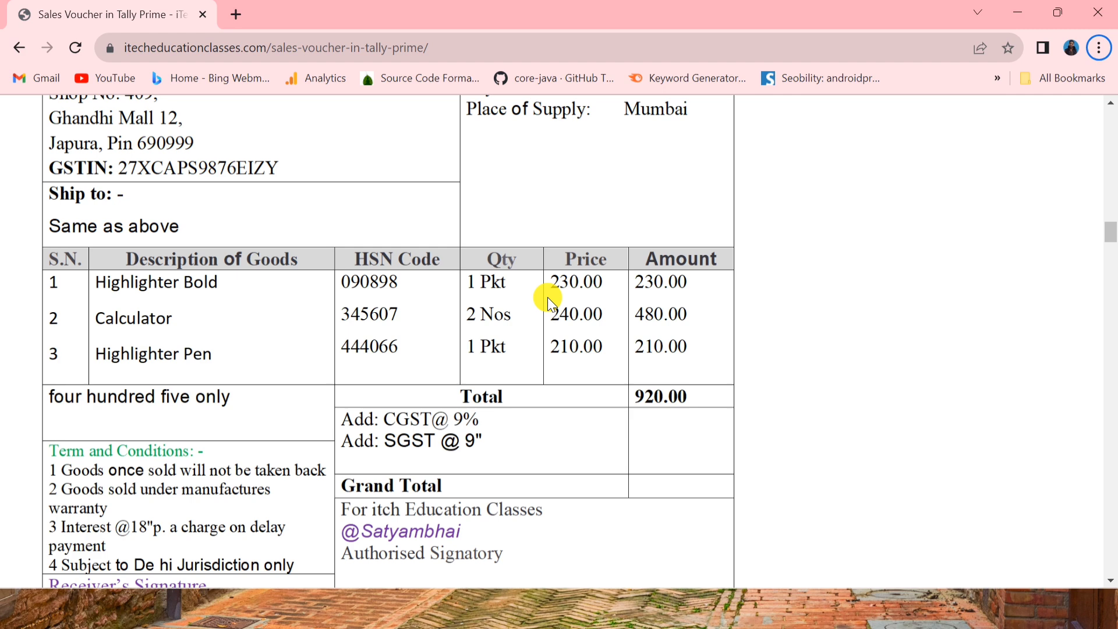
pyautogui.hotkey('alt', 'Tab')
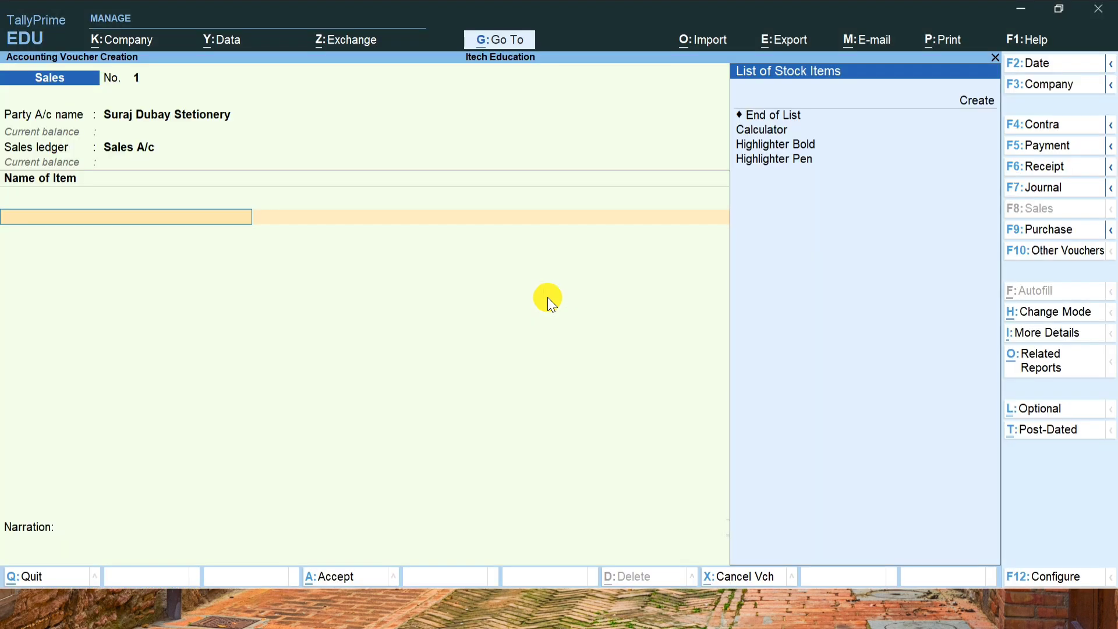
pyautogui.press('Down')
pyautogui.press('Down')
pyautogui.press('Down')
pyautogui.press('Return')
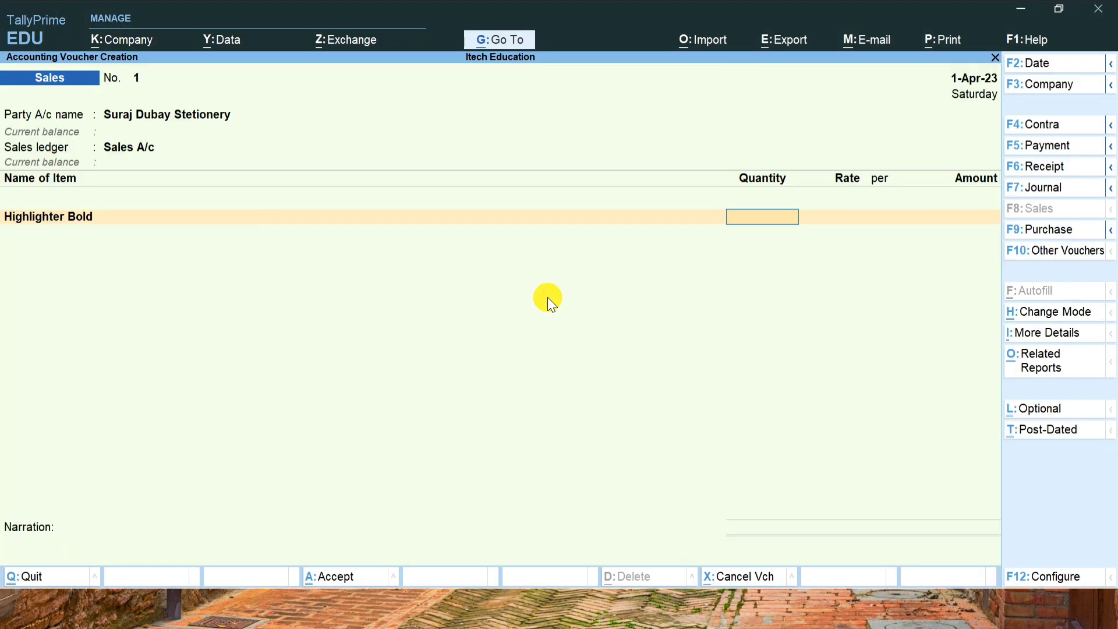
# Enter a quantity of 1 pkt at a rate of 230 per pkt for Highlighter Bold.
pyautogui.write('1')
pyautogui.press('Return')
pyautogui.press('Return')
pyautogui.write('230')
pyautogui.press('Return')
pyautogui.press('Return')
pyautogui.press('Return')
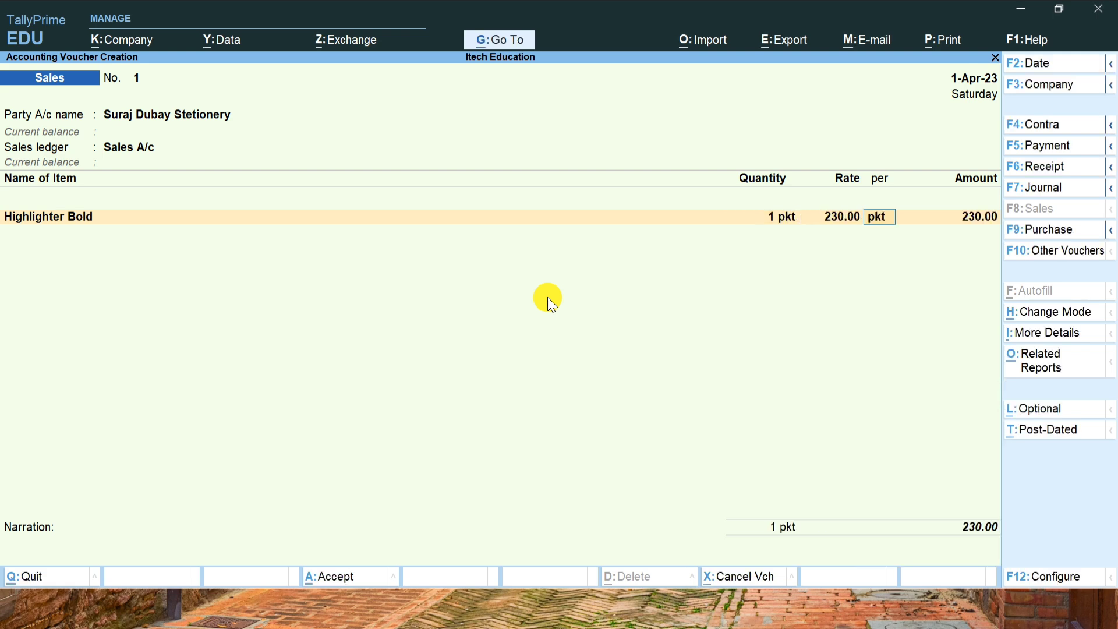
# Check the browser invoice's second goods line and add Calculator as the voucher's second item.
pyautogui.hotkey('alt', 'Tab')
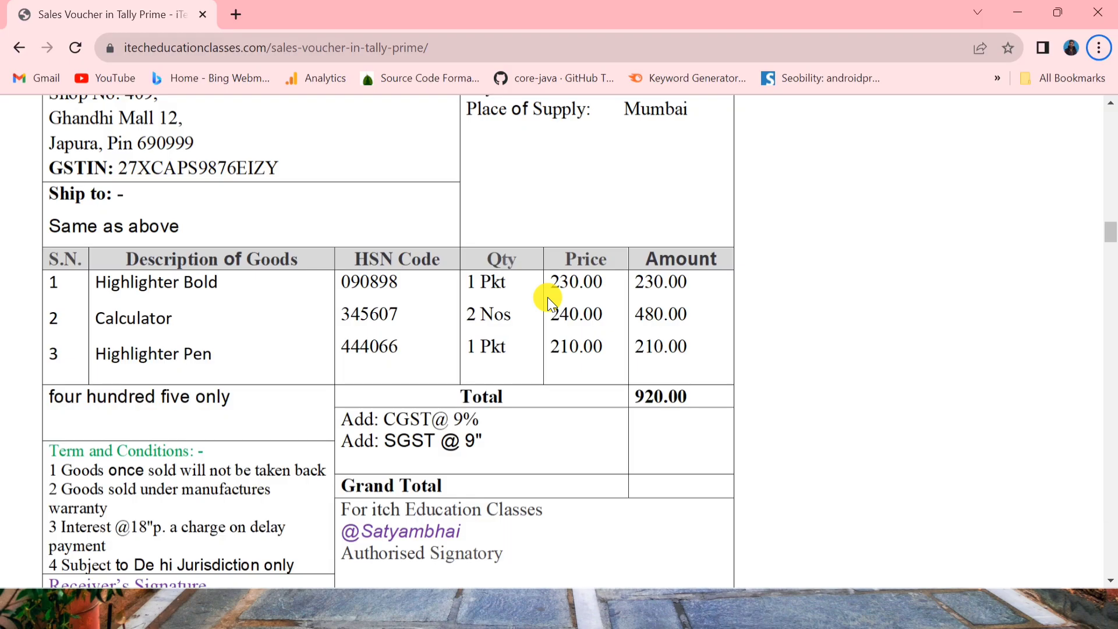
pyautogui.hotkey('alt', 'Tab')
pyautogui.write('Ca')
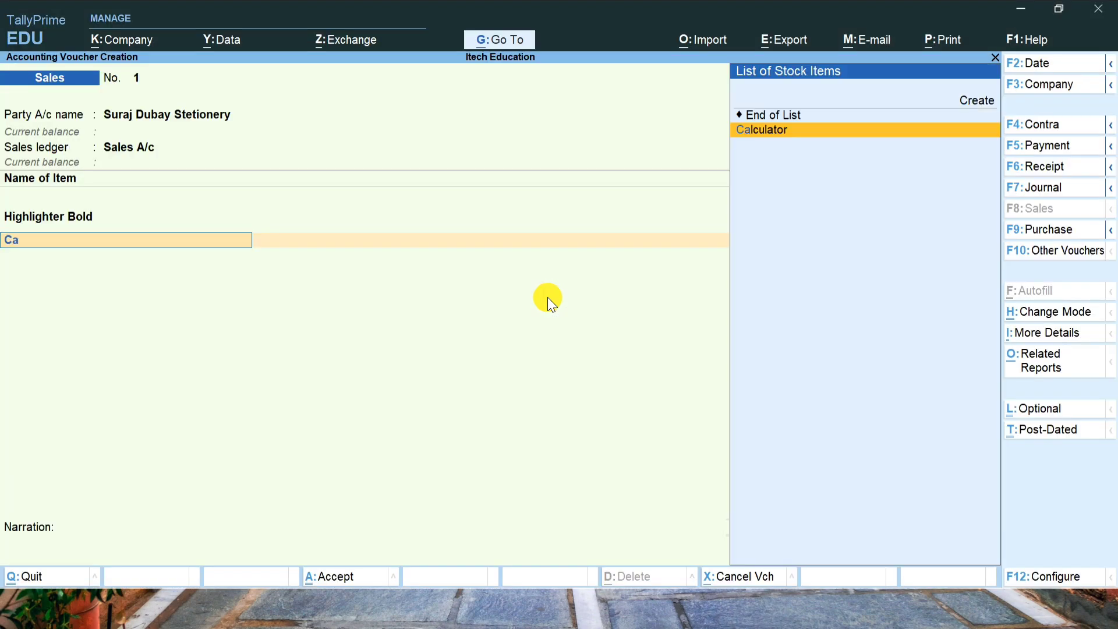
pyautogui.press('Return')
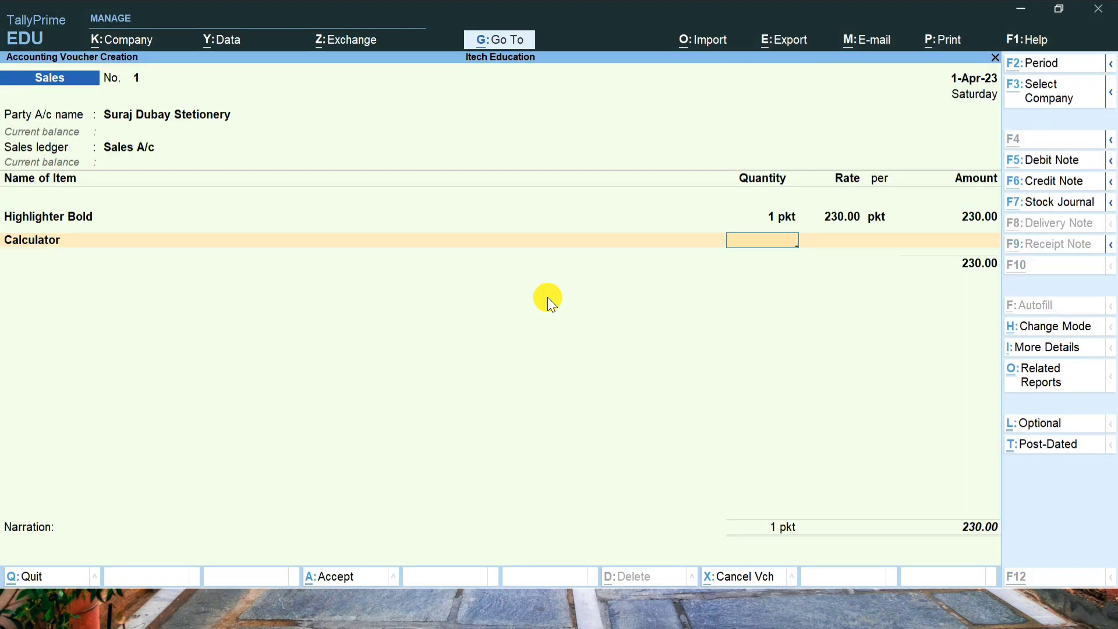
# Enter a quantity of 2 nos at a rate of 240 per nos for Calculator, consulting the browser invoice.
pyautogui.hotkey('alt', 'Tab')
pyautogui.hotkey('alt', 'Tab')
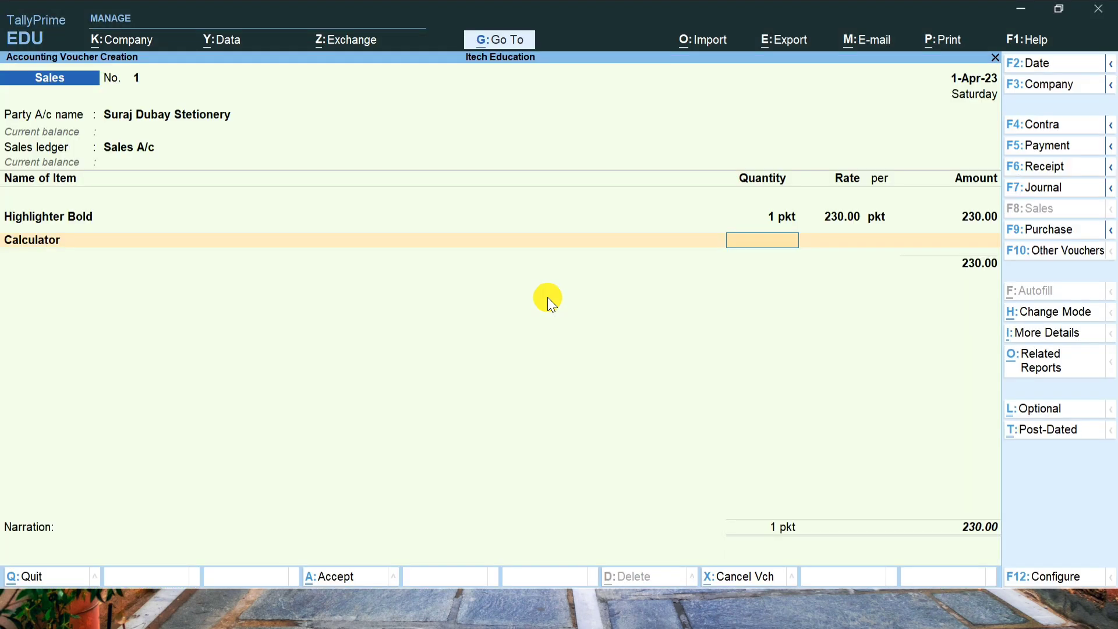
pyautogui.write('2')
pyautogui.press('Return')
pyautogui.hotkey('alt', 'Tab')
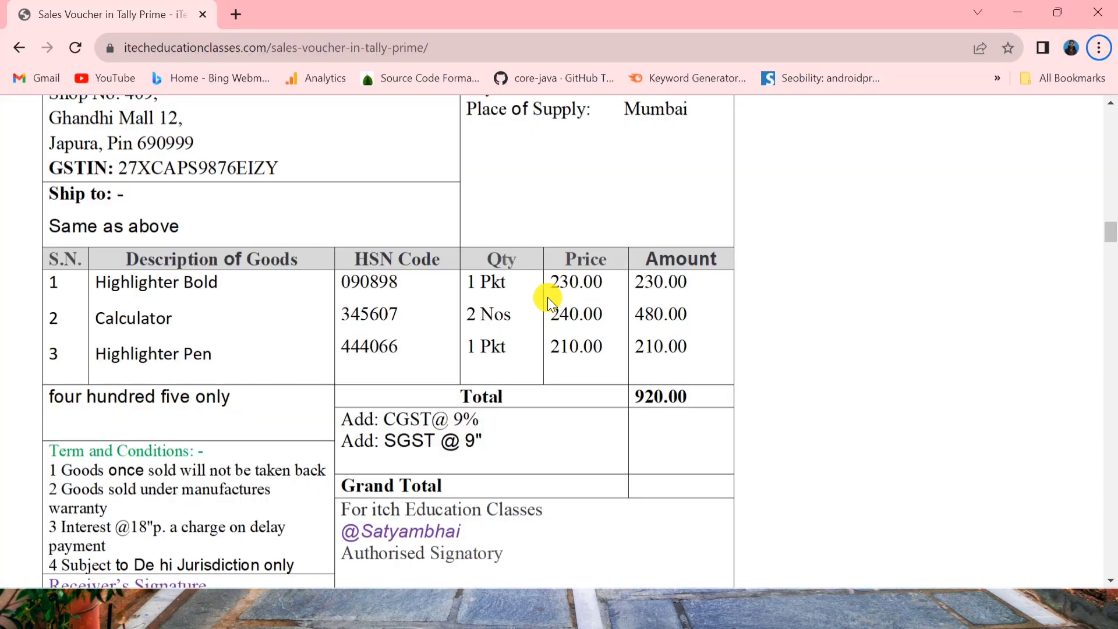
pyautogui.hotkey('alt', 'Tab')
pyautogui.press('Return')
pyautogui.write('240')
pyautogui.press('Return')
pyautogui.press('Return')
pyautogui.press('Return')
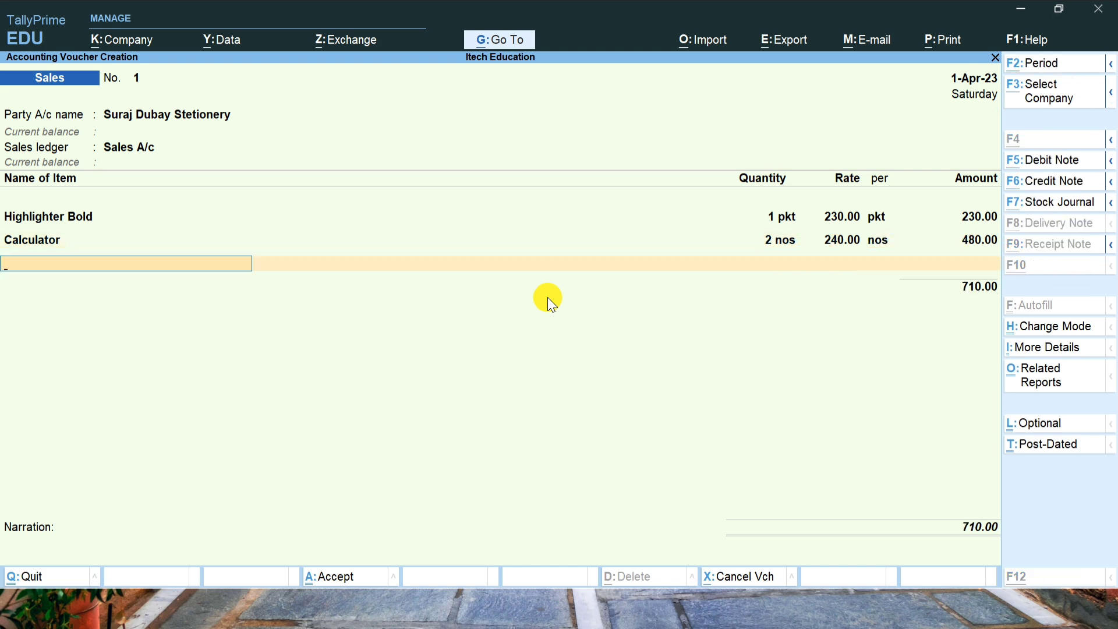
# Check the browser invoice's third goods line and add Highlighter Pen as the voucher's third item.
pyautogui.hotkey('alt', 'Tab')
pyautogui.hotkey('alt', 'Tab')
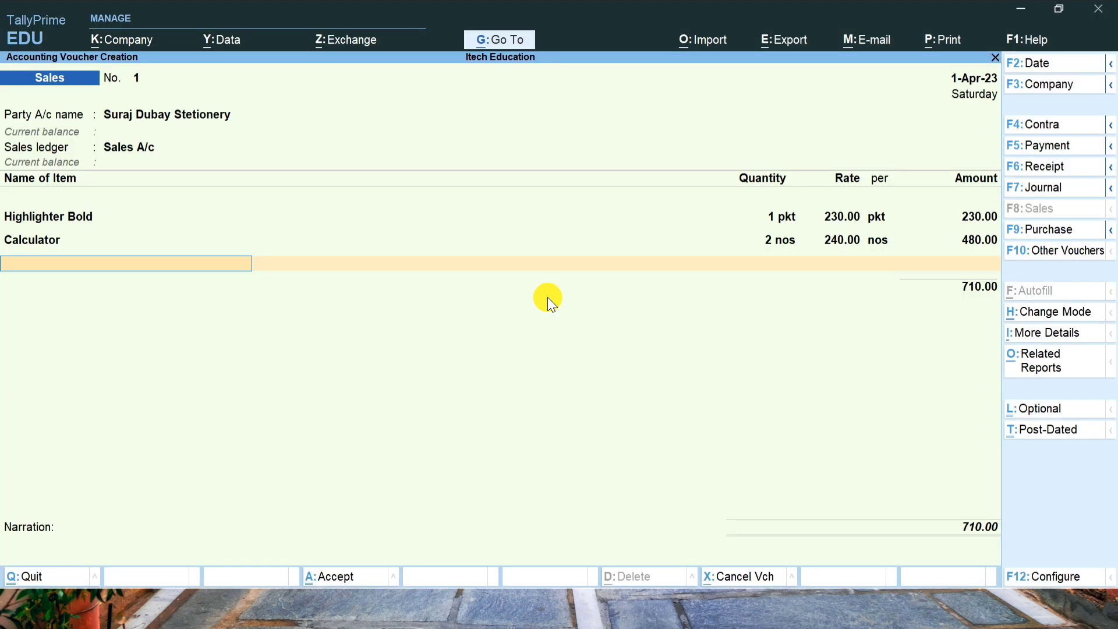
pyautogui.write('Pen')
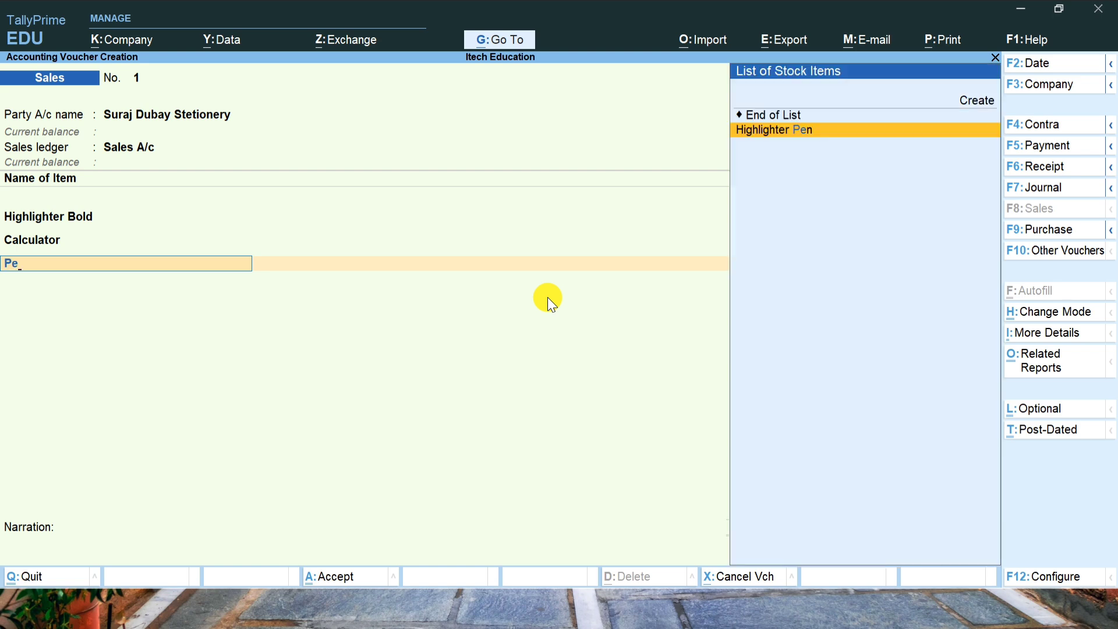
pyautogui.press('Return')
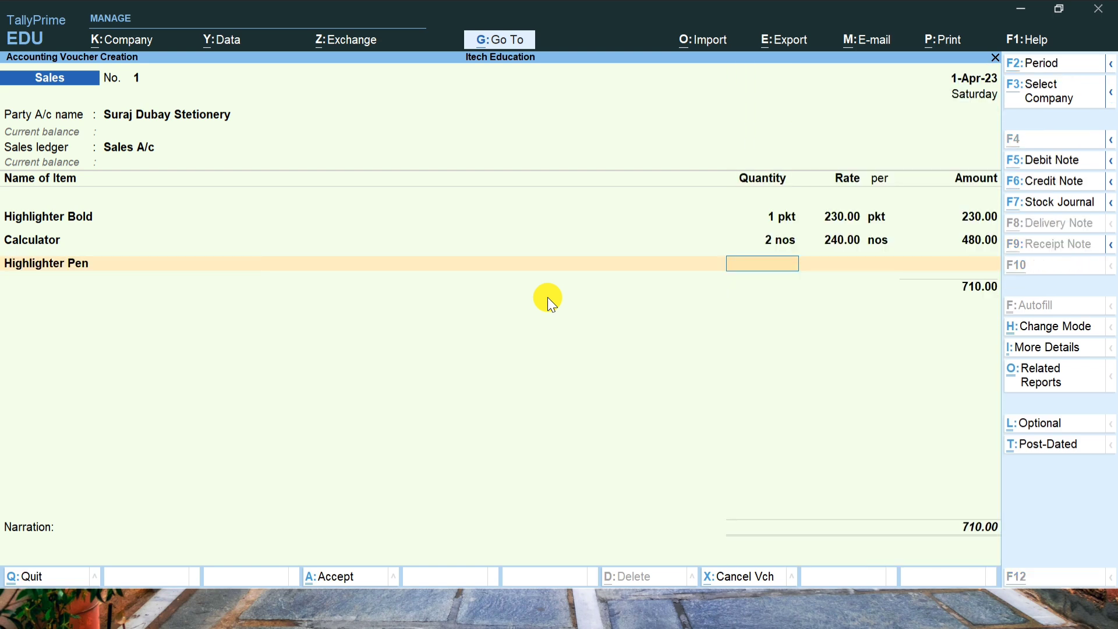
# Enter a quantity of 1 pkt at a rate of 210 per pkt for Highlighter Pen, consulting the browser invoice.
pyautogui.hotkey('alt', 'Tab')
pyautogui.hotkey('alt', 'Tab')
pyautogui.write('1')
pyautogui.press('Return')
pyautogui.press('Return')
pyautogui.write('210')
pyautogui.press('Return')
pyautogui.press('Return')
pyautogui.press('Return')
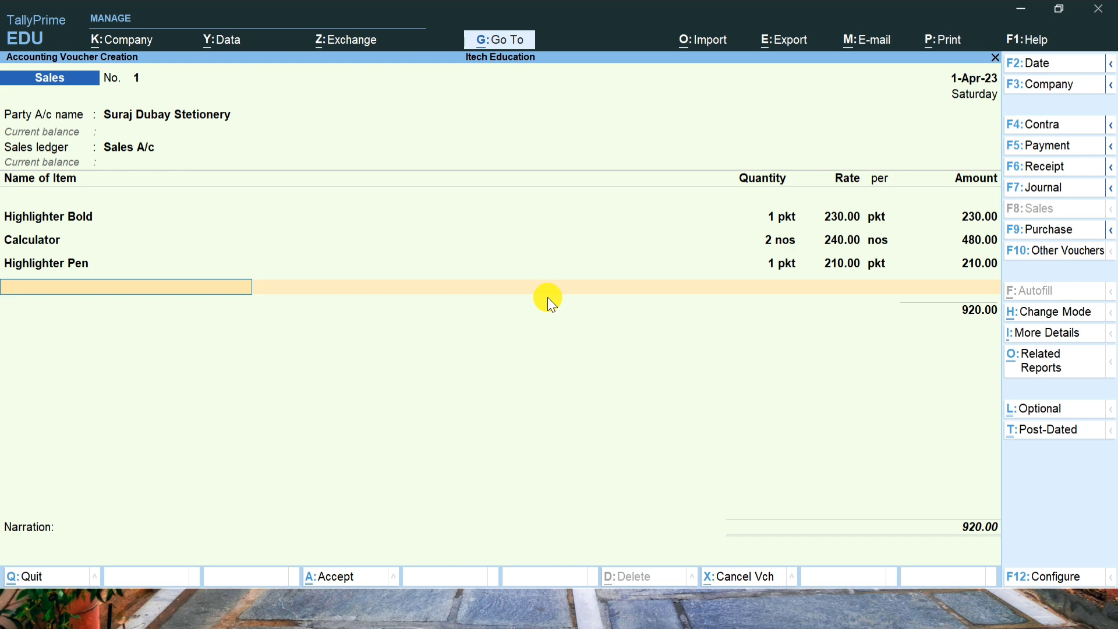
# End the item list without additional ledgers and keep New Ref with the name 1 in the bill-wise details.
pyautogui.press('Return')
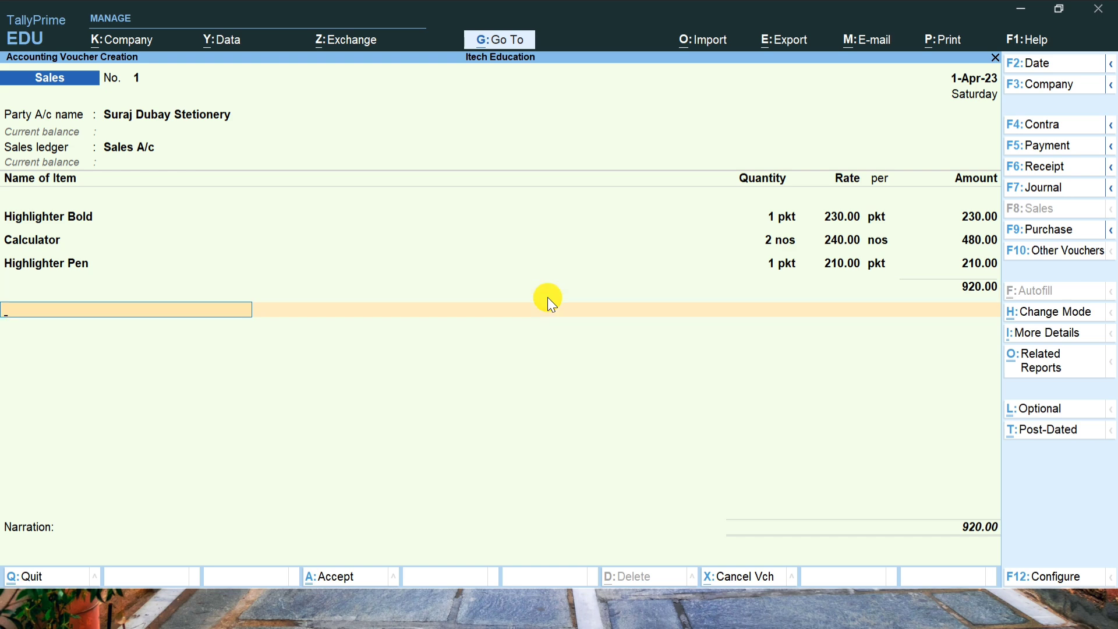
pyautogui.press('Return')
pyautogui.press('Return')
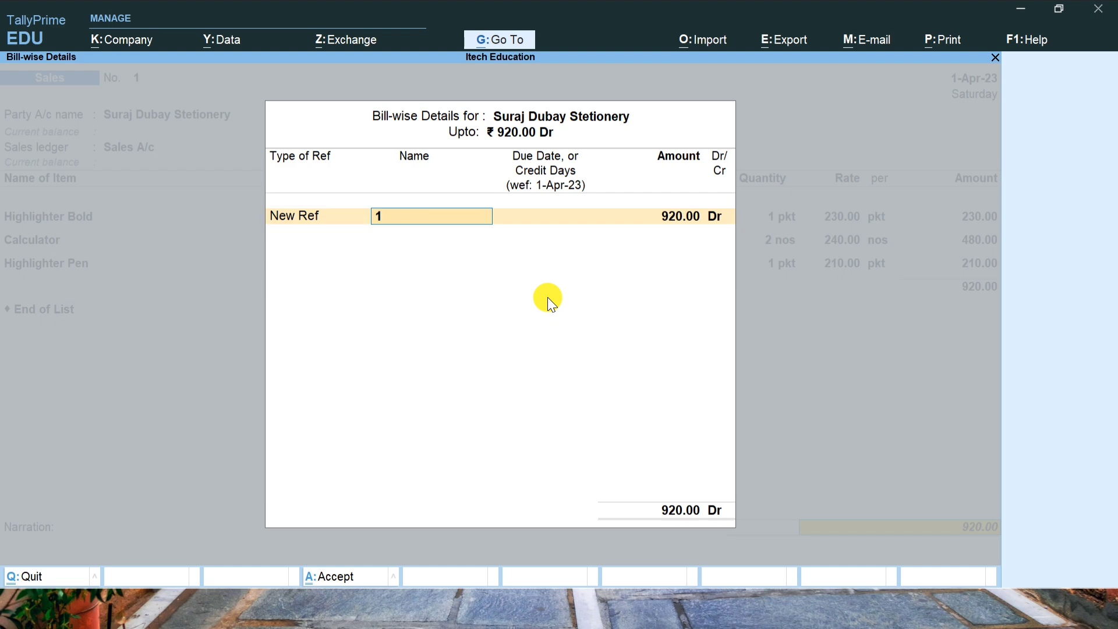
pyautogui.press('BackSpace')
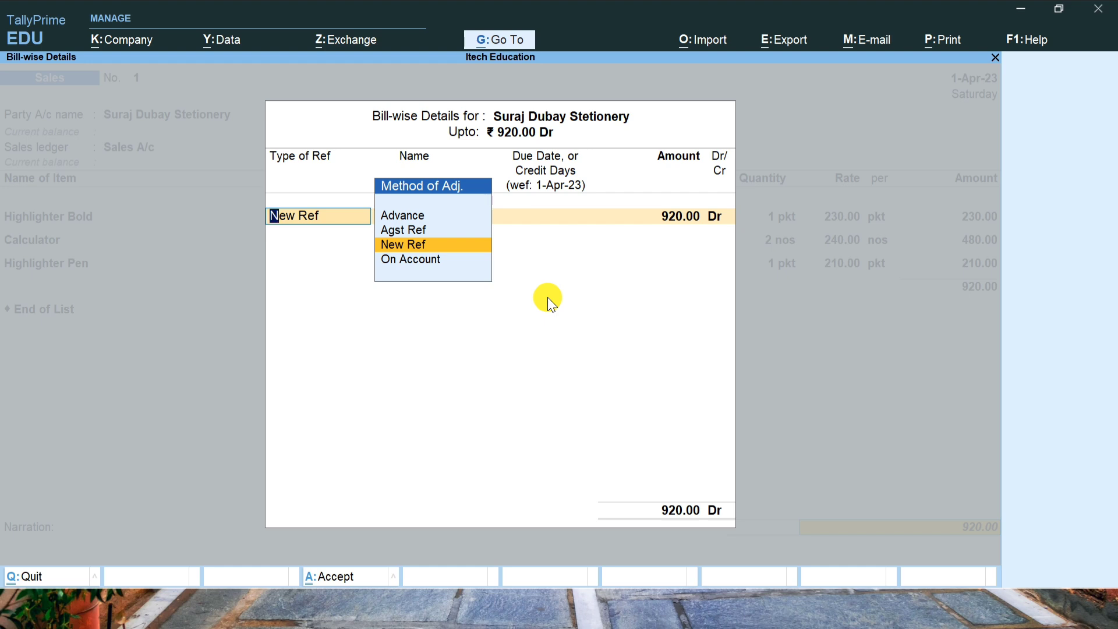
pyautogui.press('Return')
pyautogui.press('Return')
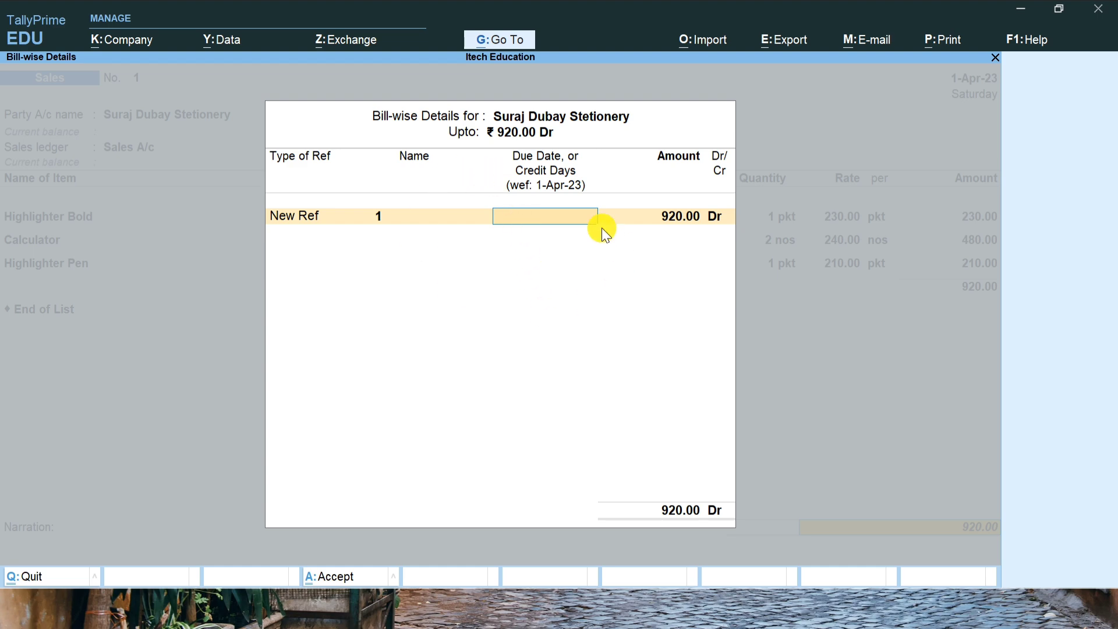
# Set the bill's credit period to 30 days, accept its full amount as Dr, and save the voucher with a blank narration.
pyautogui.write('0')
pyautogui.press('Return')
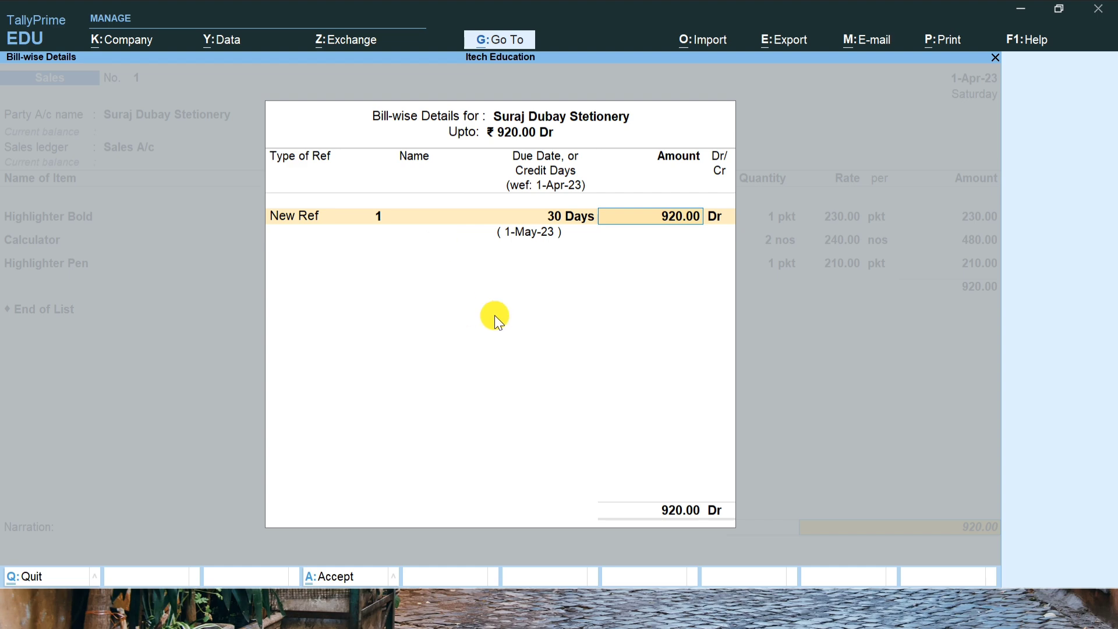
pyautogui.press('Return')
pyautogui.press('Return')
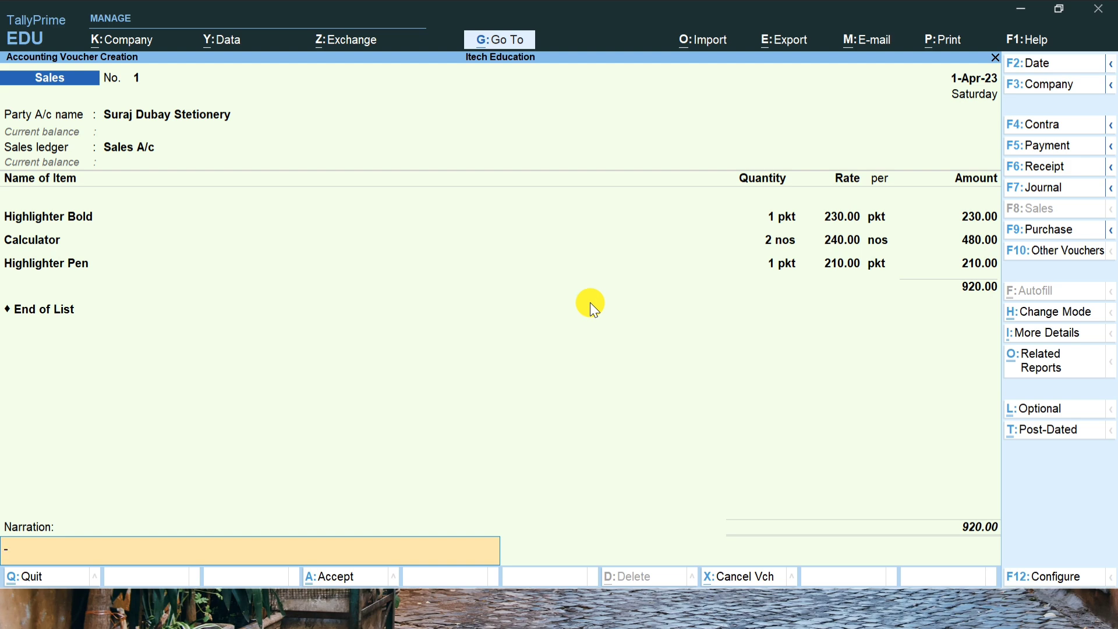
pyautogui.press('Return')
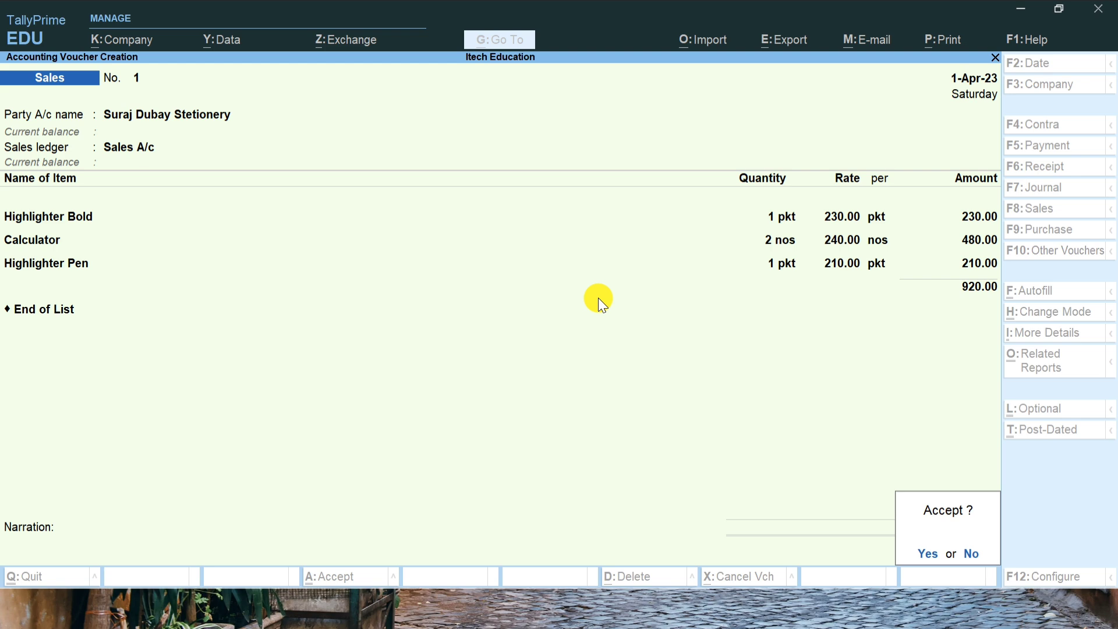
pyautogui.press('Return')
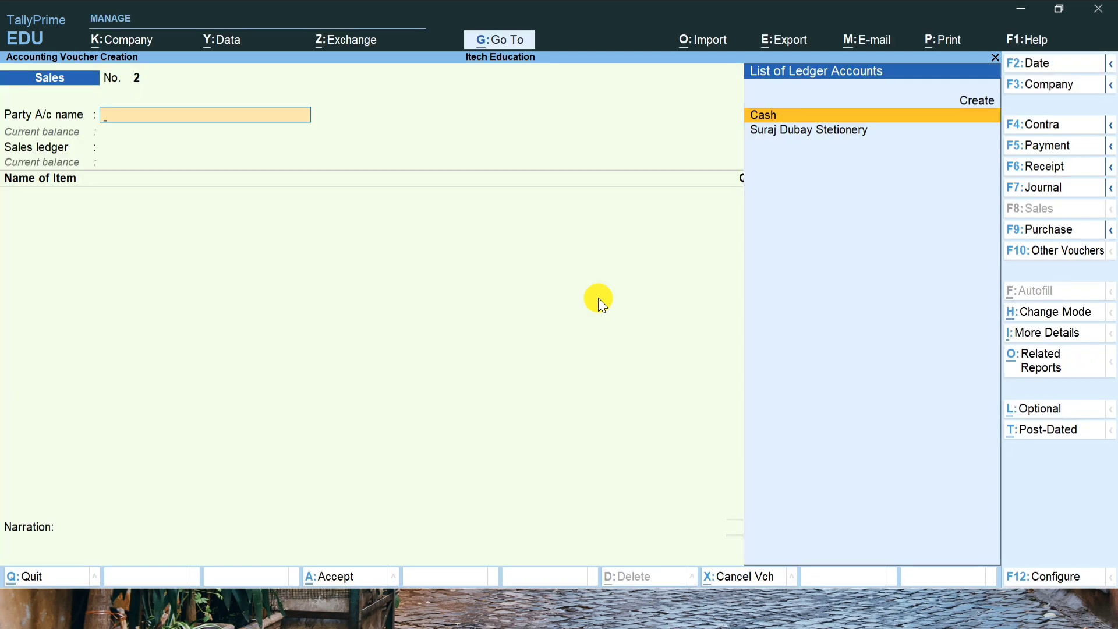
# Leave the new blank voucher and open the recorded sales voucher no. 1 from the Day Book.
pyautogui.press('Escape')
pyautogui.press('Return')
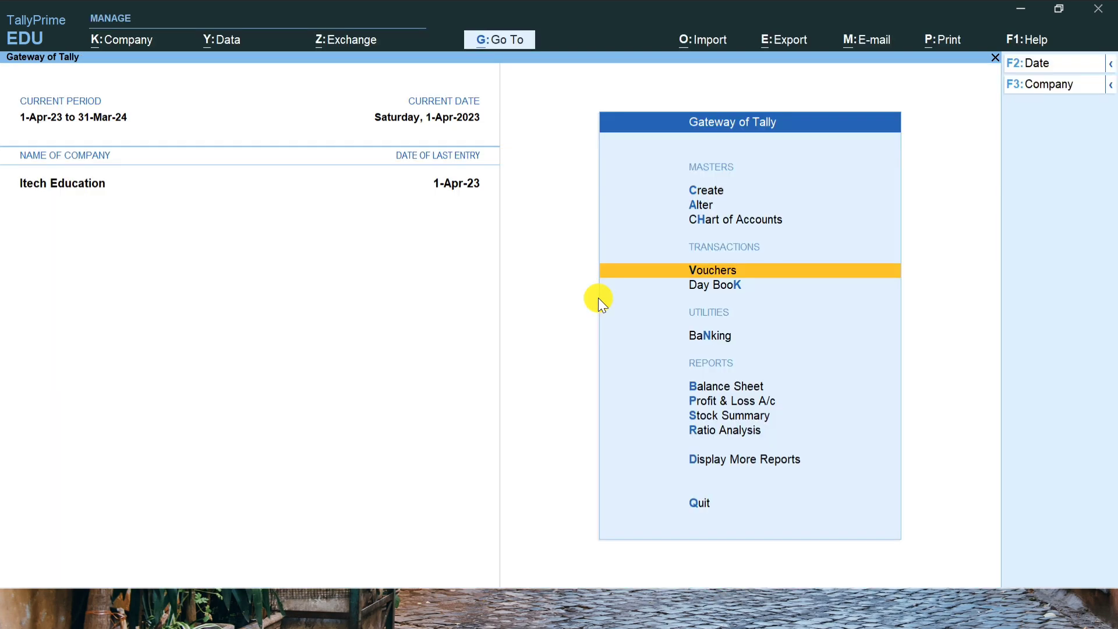
pyautogui.press('Down')
pyautogui.press('Return')
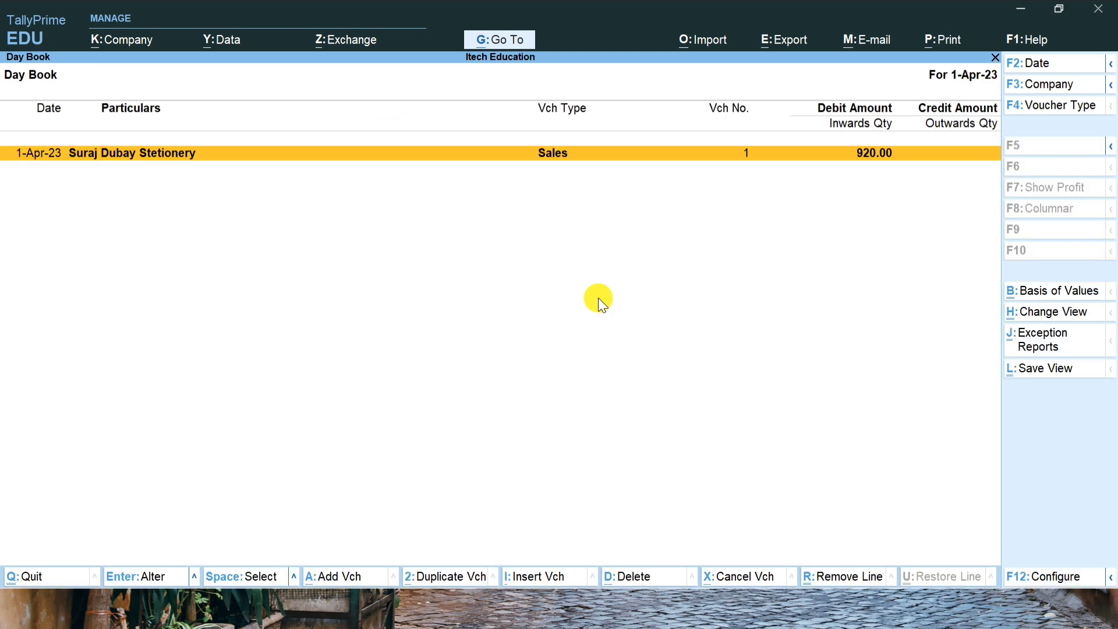
pyautogui.press('Return')
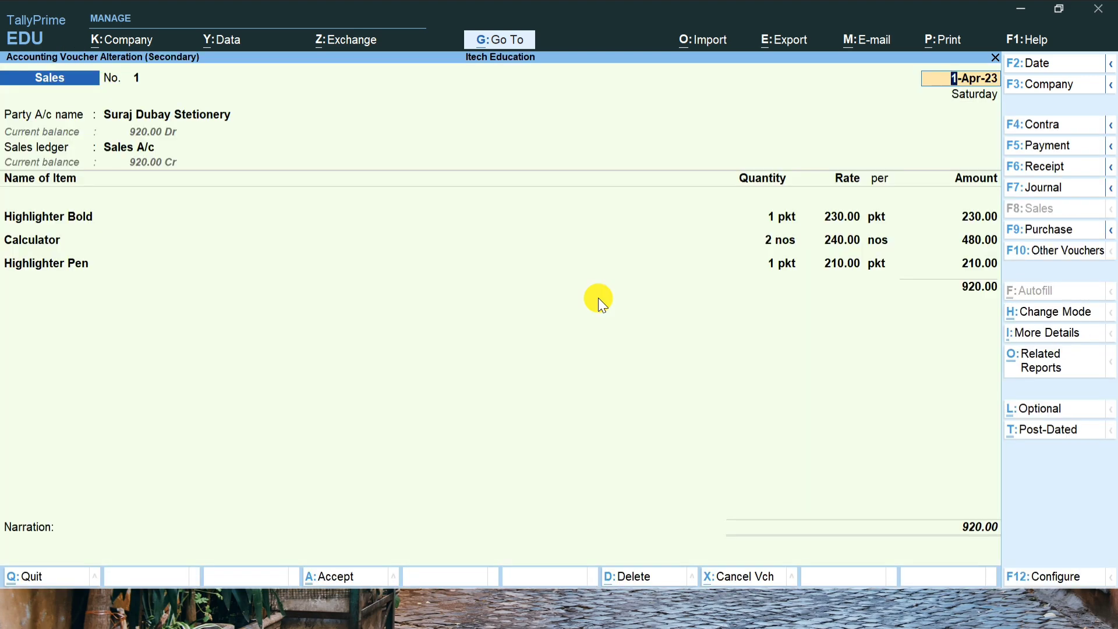